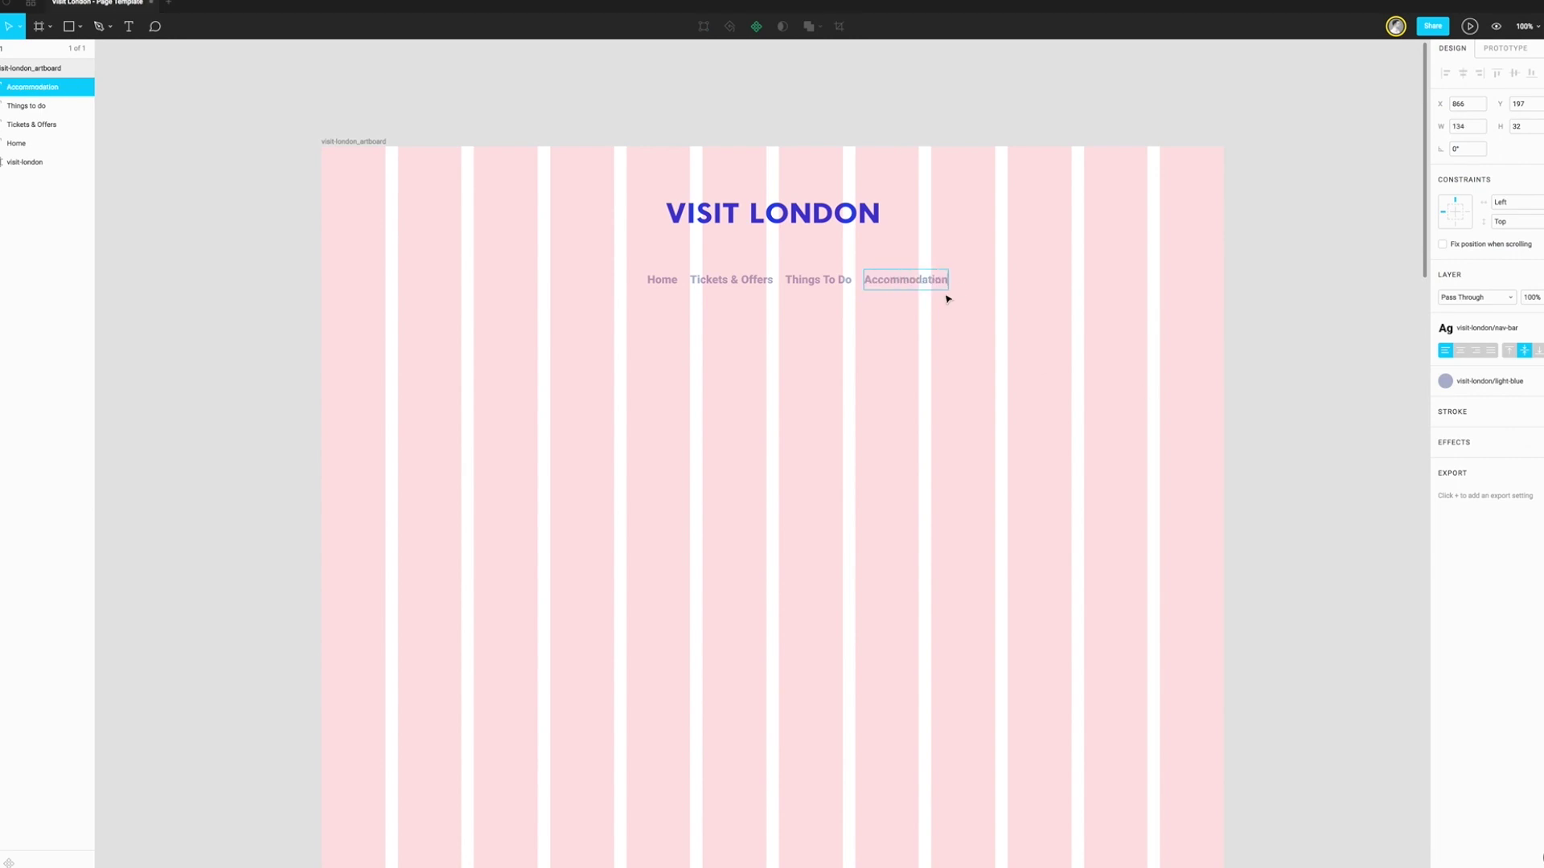
Space the five nav links evenly, give the tagline heading1 style, and draw a bar beneath it
key(ctrl+a)
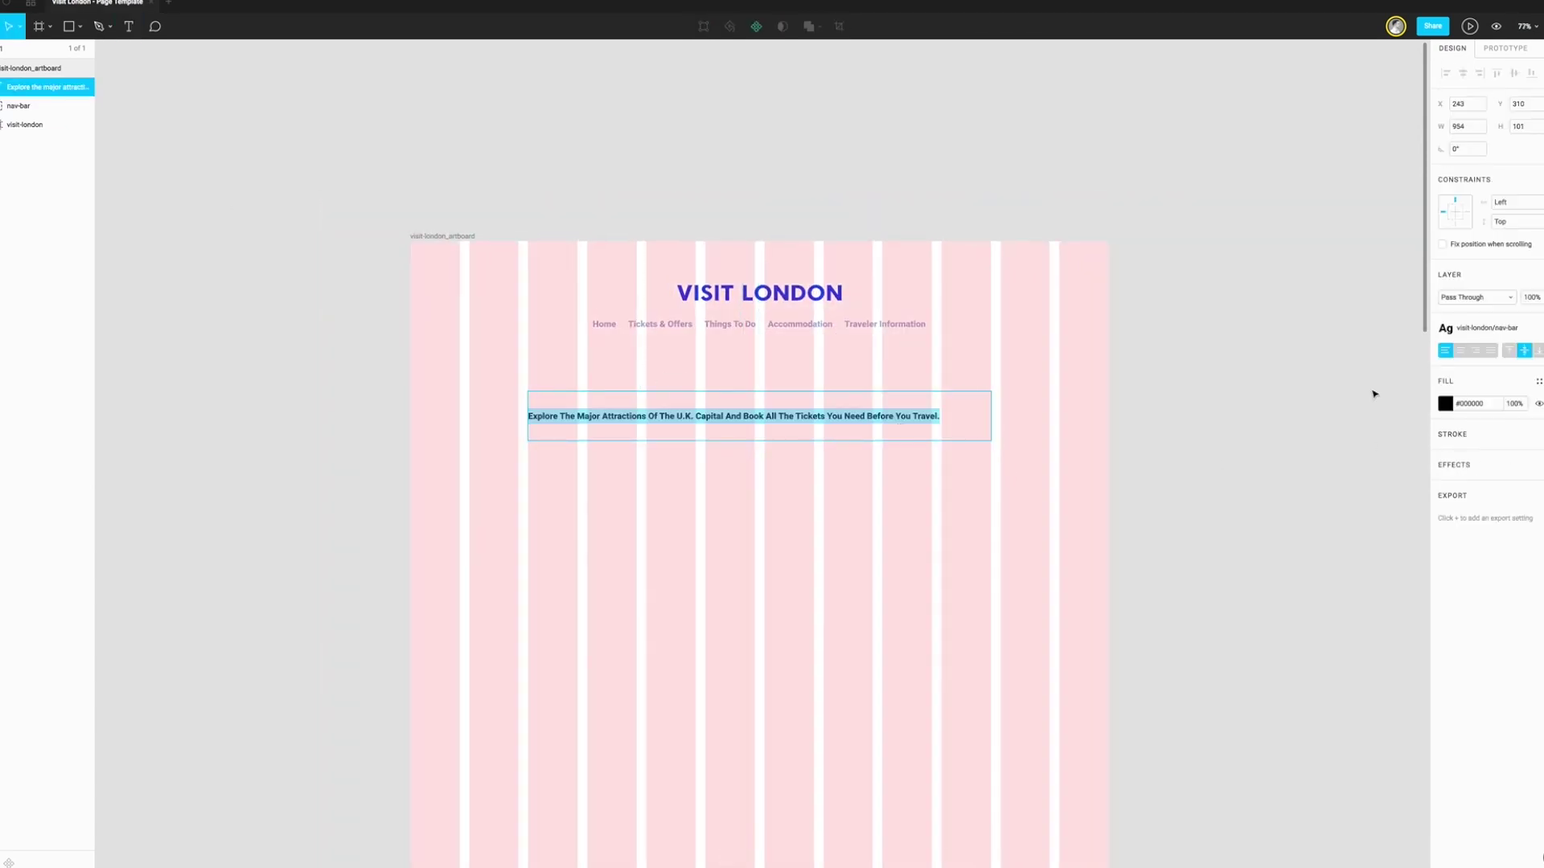
click(1509, 391)
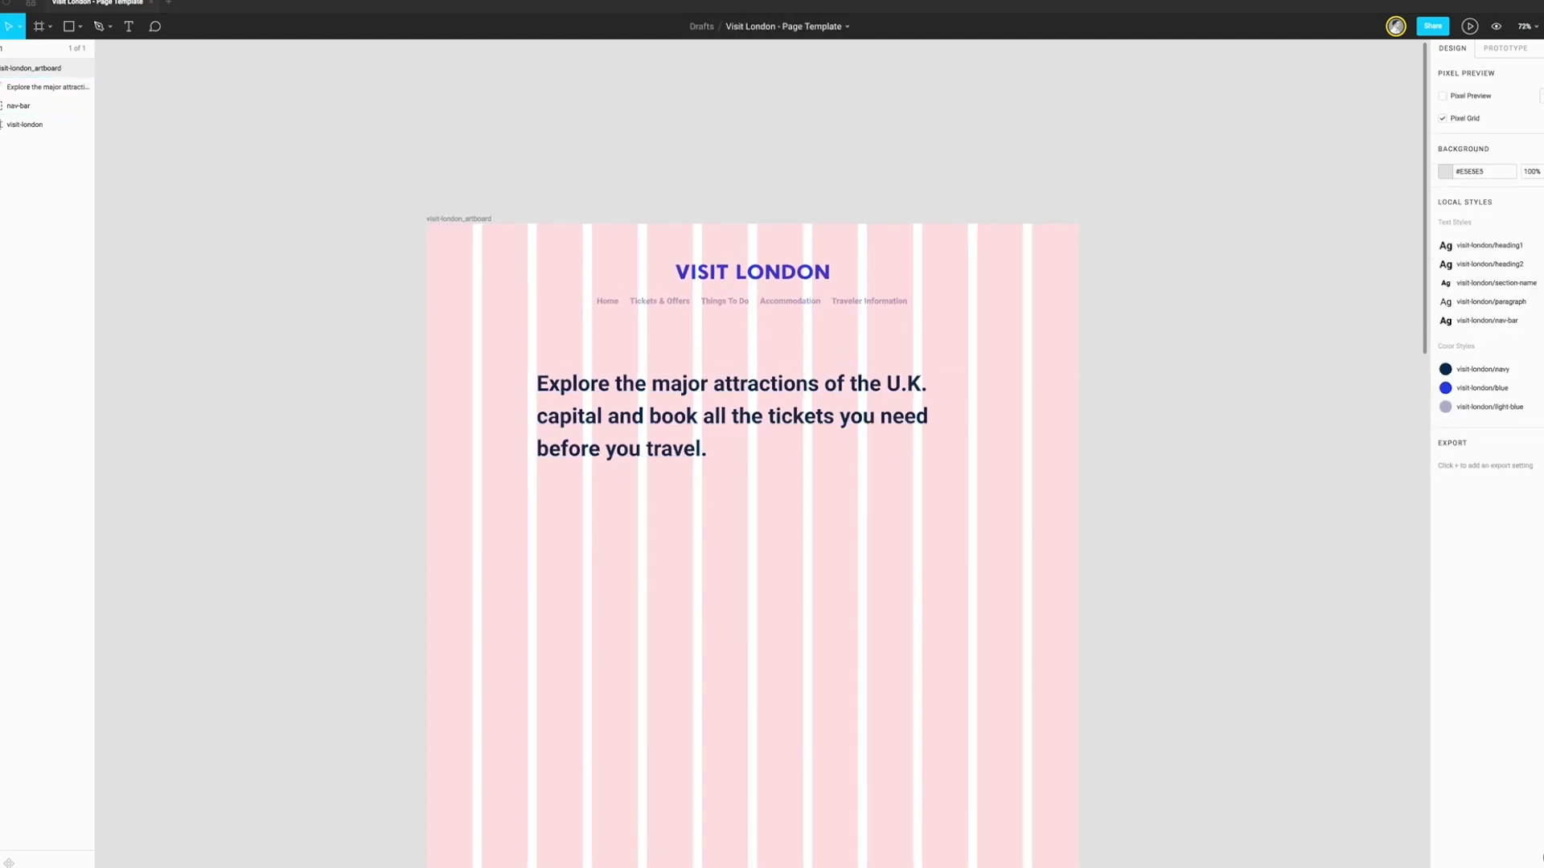
drag(747, 505, 844, 507)
Give the bar a white #FFFFFF fill and a pink #DD77D7 drop shadow
scroll(844, 483, up, 5)
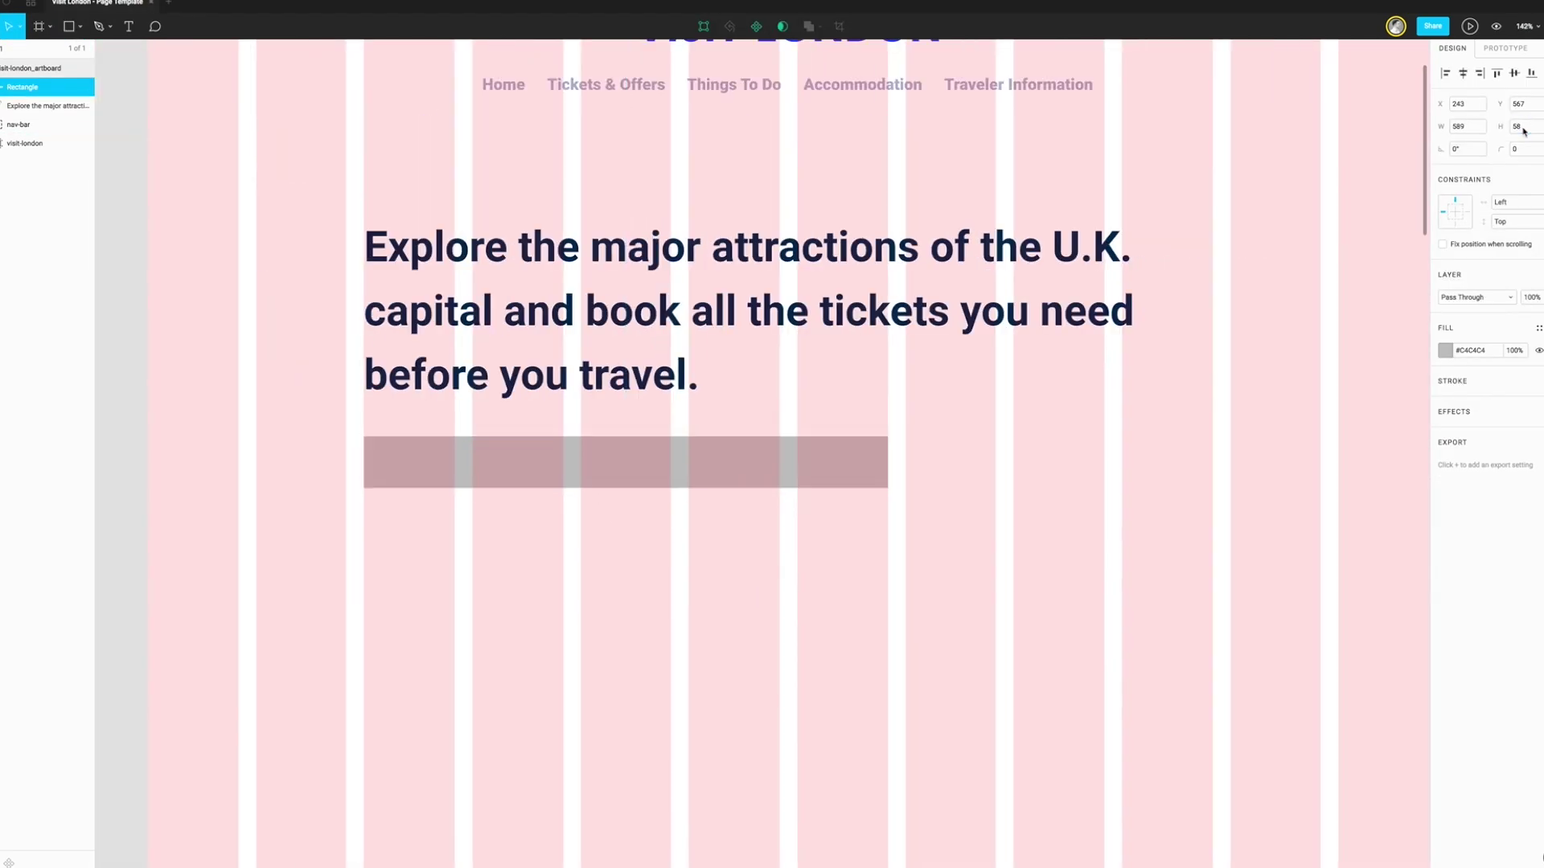
text(100)
click(1444, 350)
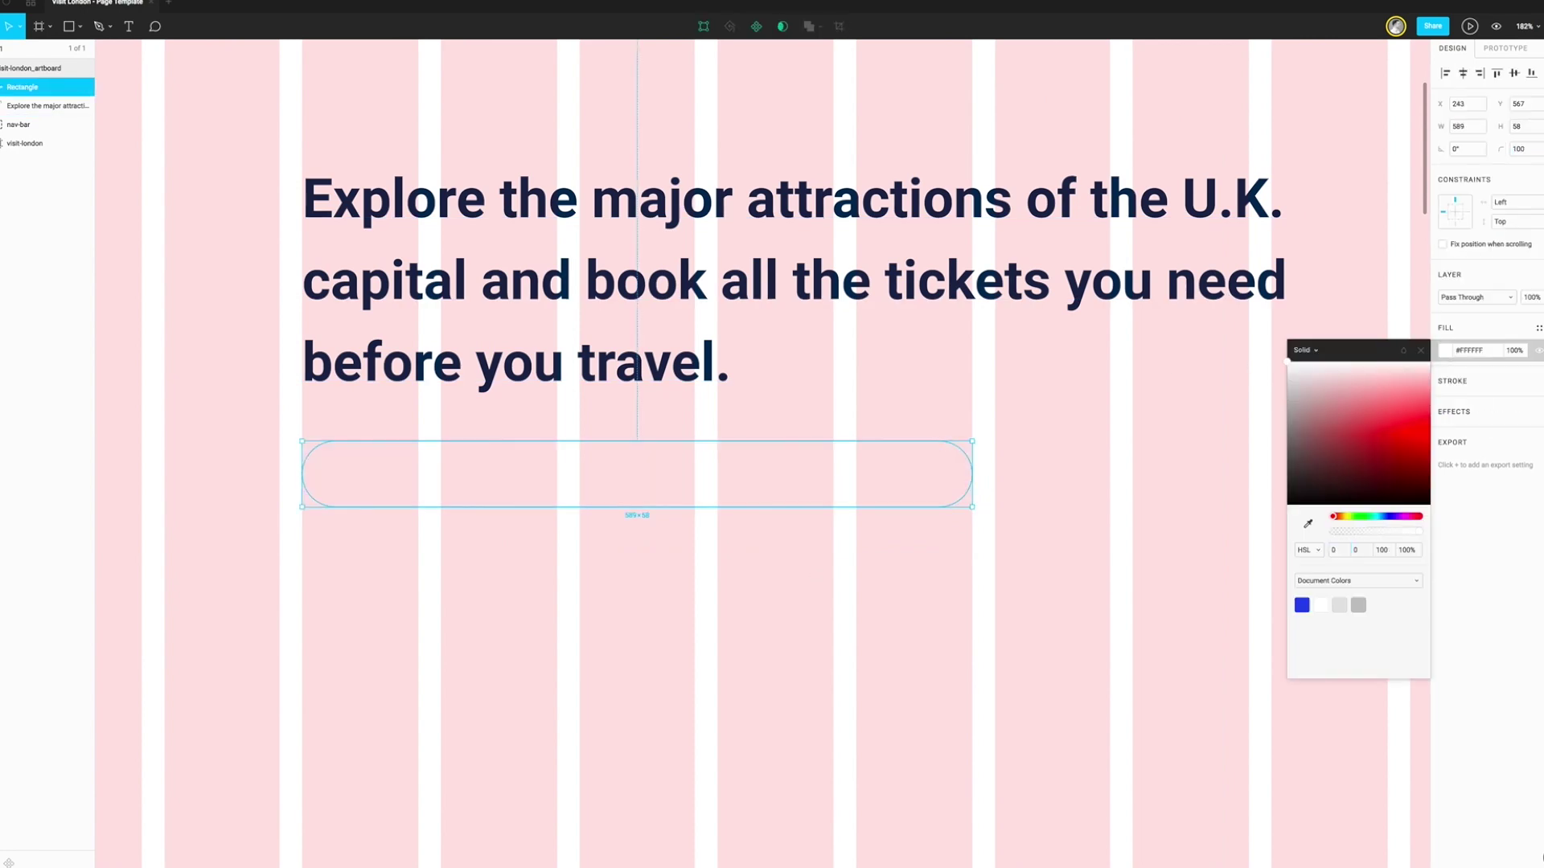
click(1538, 411)
click(925, 502)
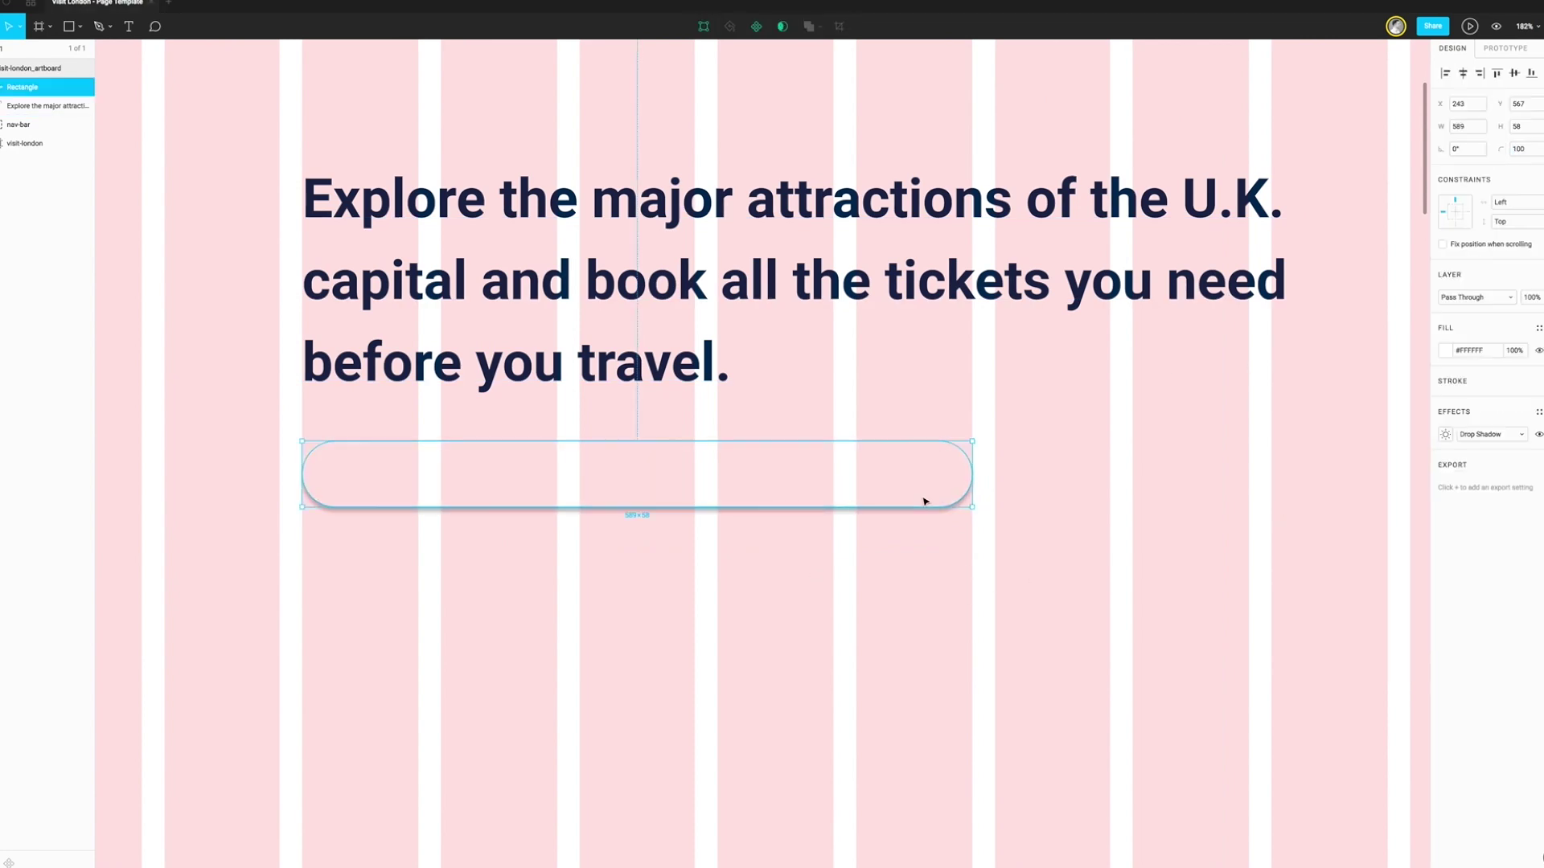
text(77D7)
key(Return)
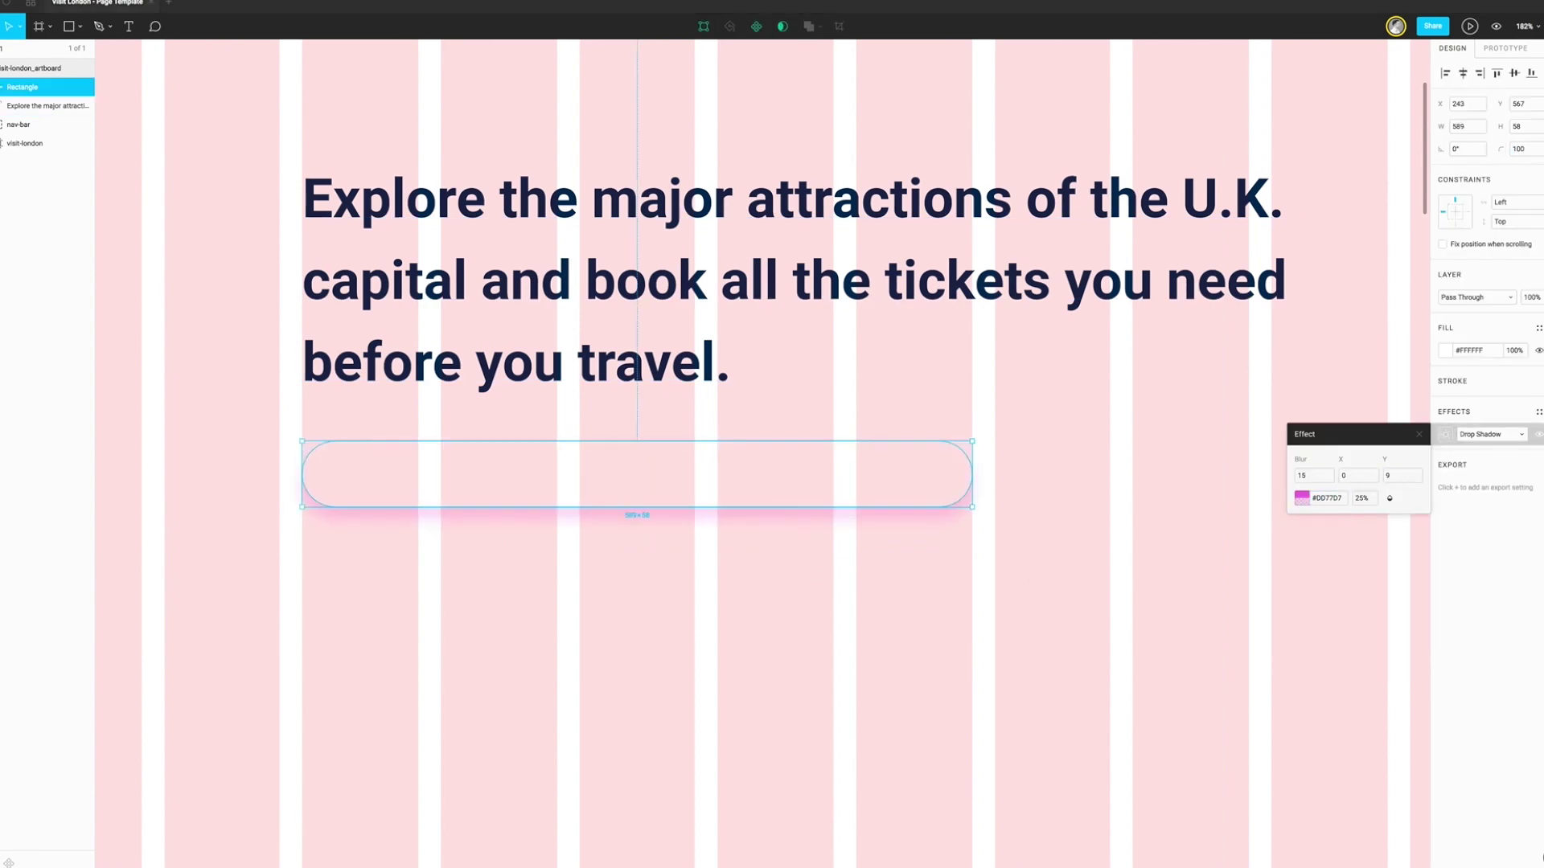
click(1238, 561)
scroll(899, 629, down, 2)
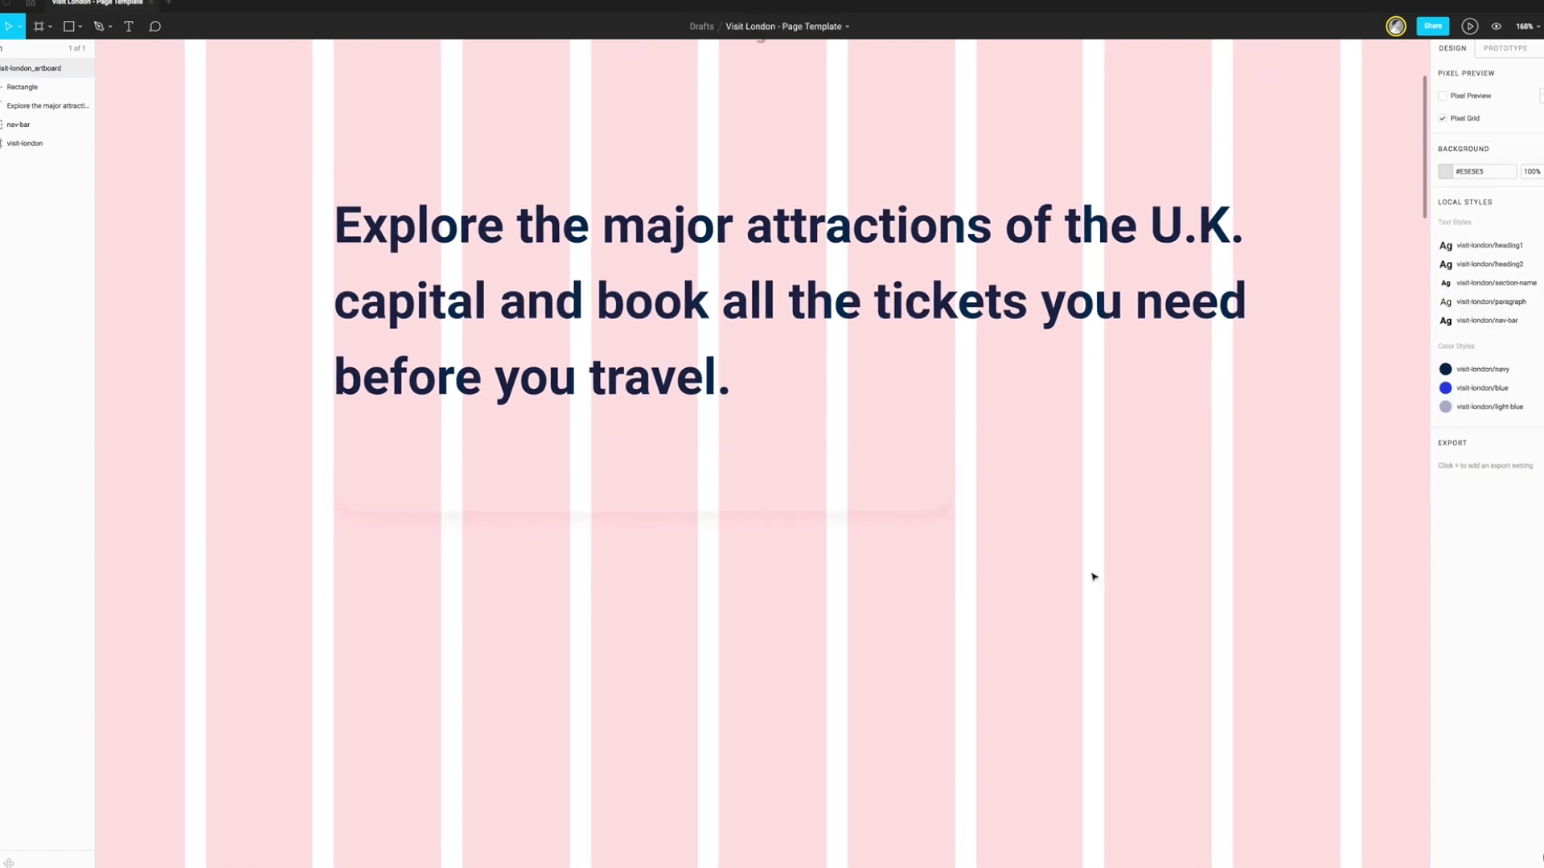
Add 'Search by location or keyword' placeholder text in the small light-blue style
click(1527, 332)
click(1471, 386)
text(Search by location or key)
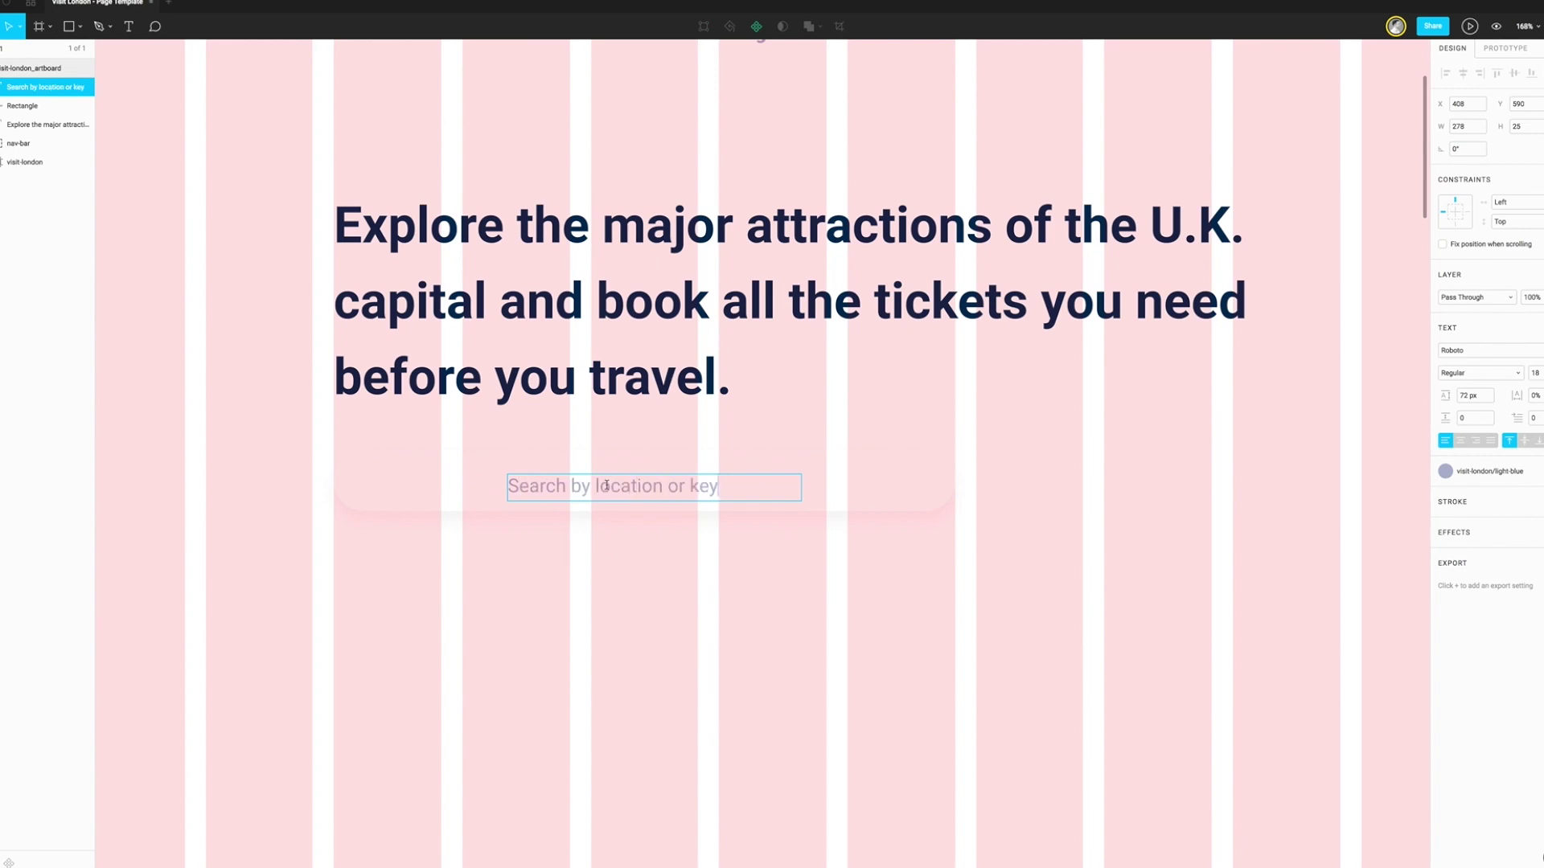
text(word)
key(Escape)
scroll(712, 437, up, 3)
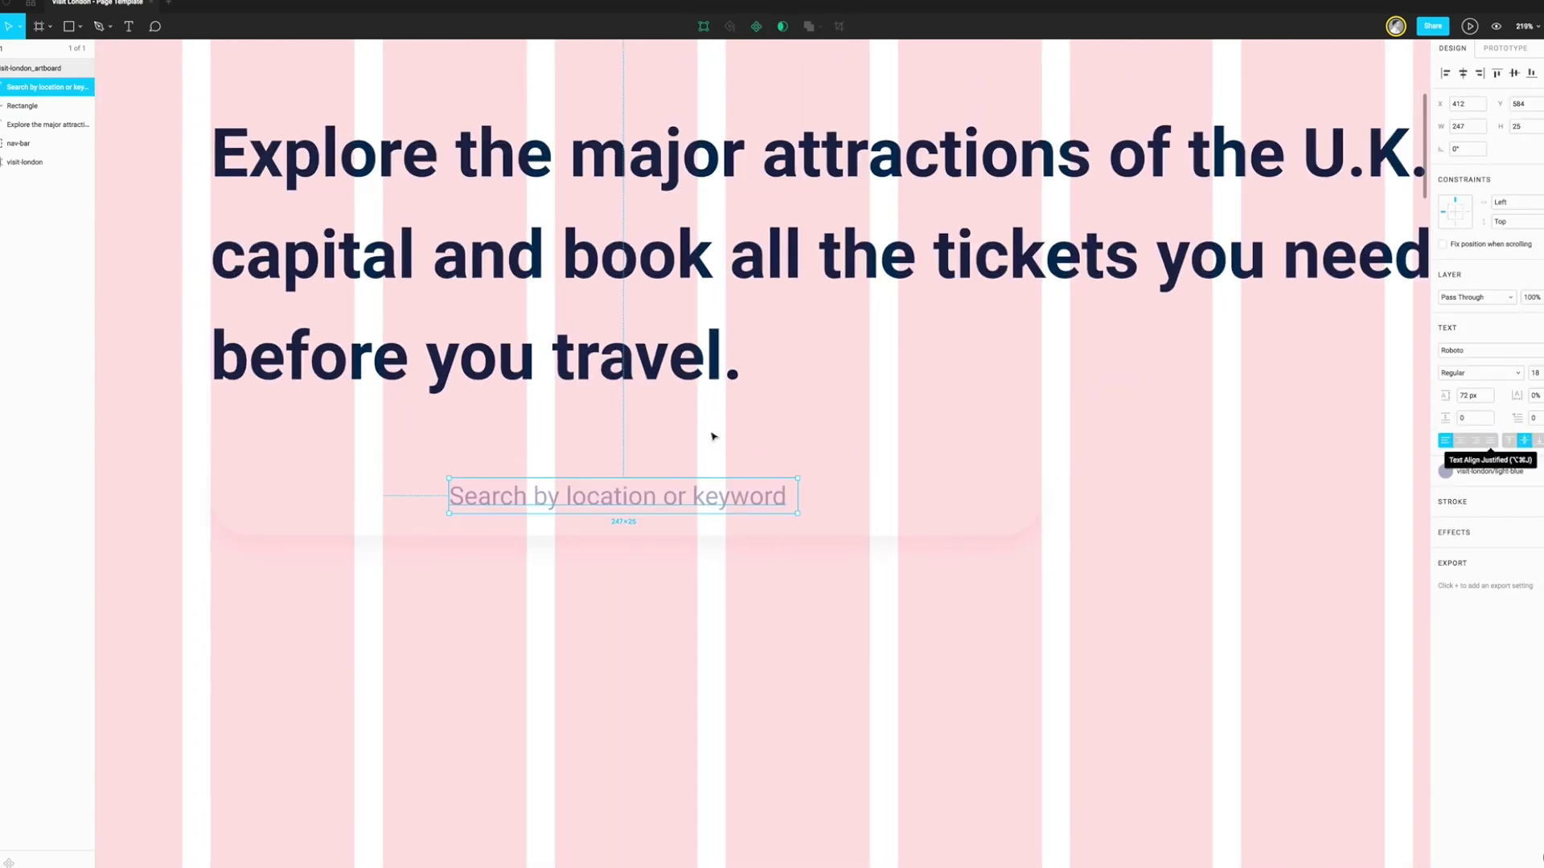
scroll(637, 516, down, 5)
Paste the magnifier icon into the bar and group the icon, placeholder and bar
click(741, 527)
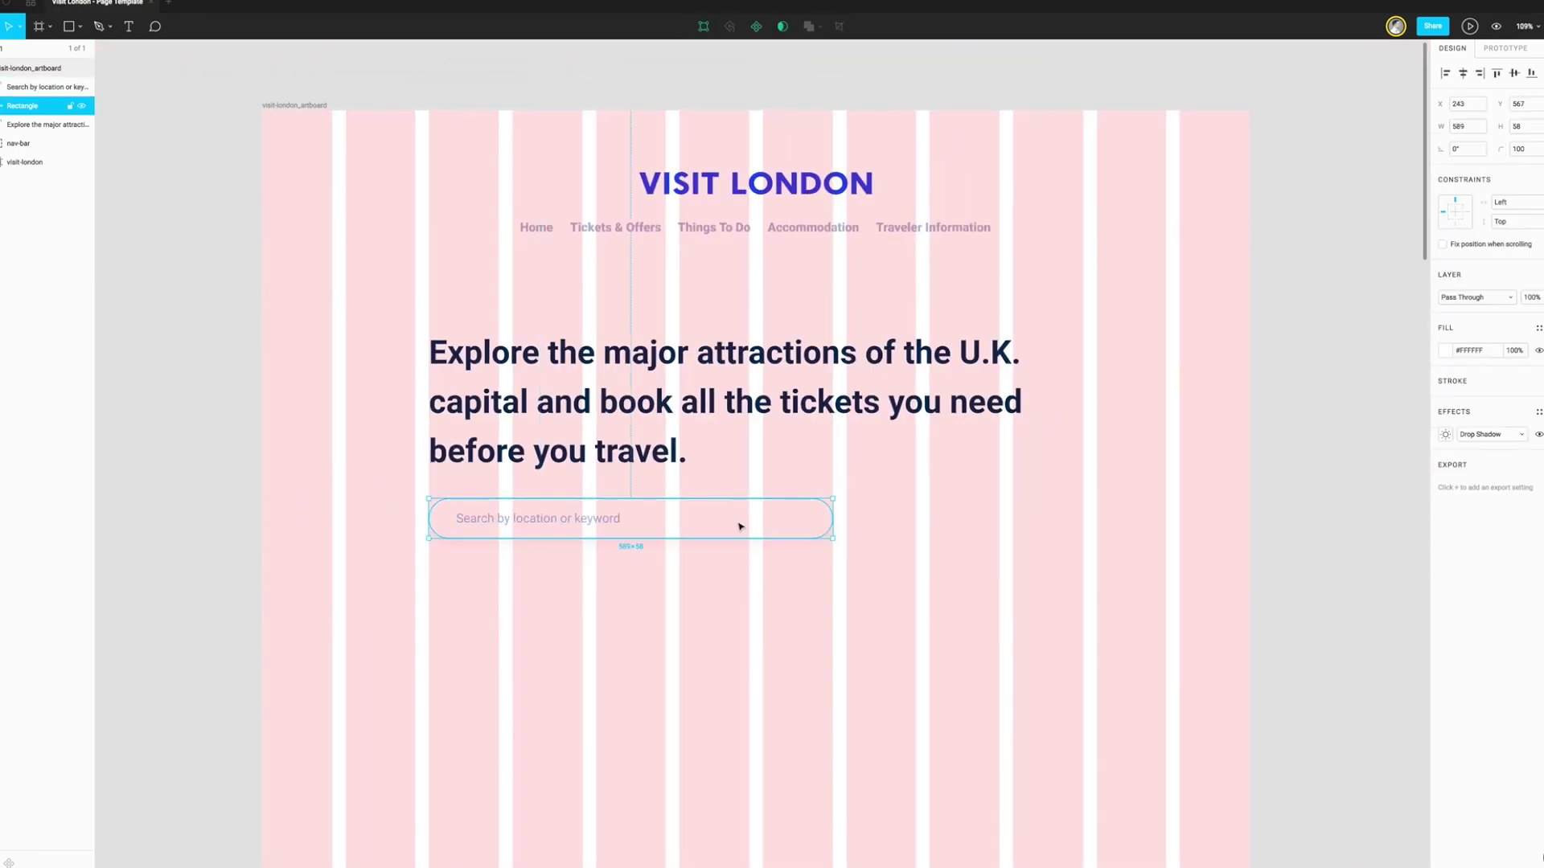
key(ctrl+v)
scroll(857, 524, up, 5)
click(713, 582)
scroll(713, 582, down, 5)
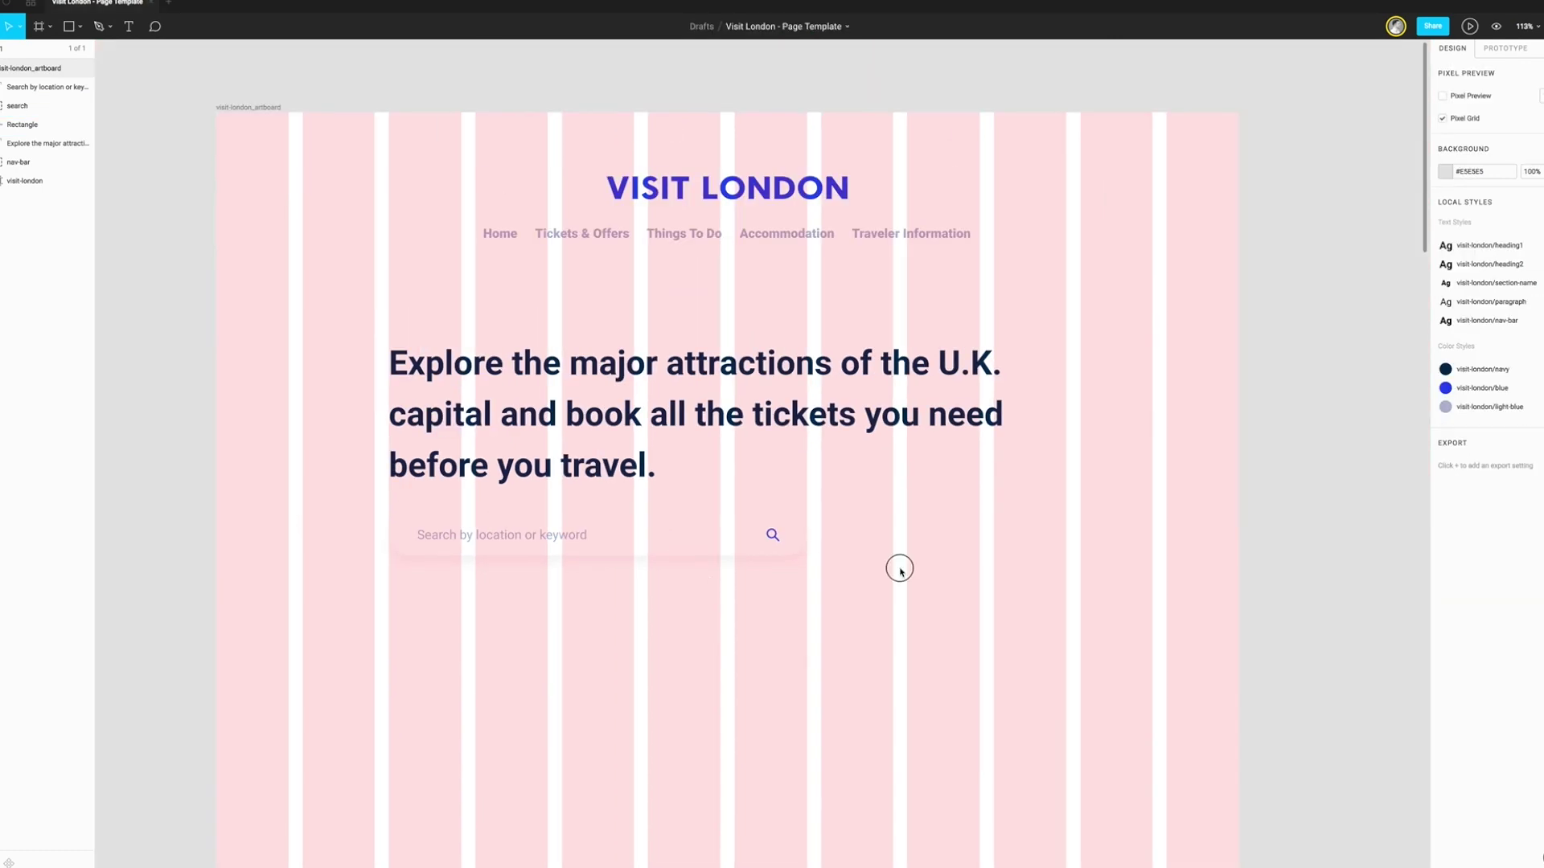
click(17, 124)
shift+click(18, 87)
key(ctrl+g)
Paste the London skyline illustration and size it beneath the search bar
key(ctrl+v)
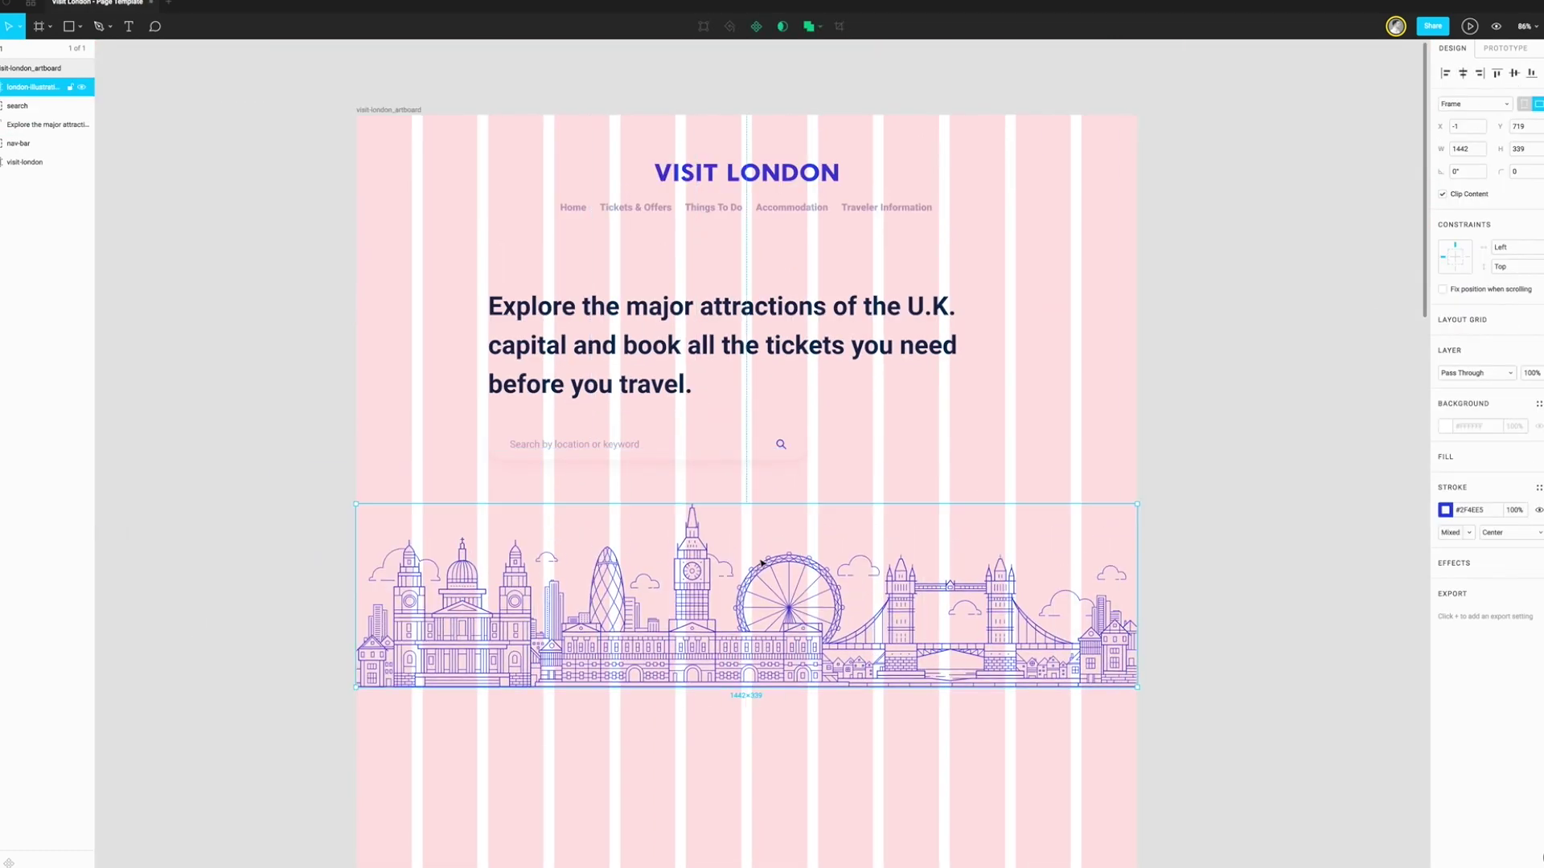
key(ctrl+shift+4)
drag(1016, 273, 640, 413)
scroll(641, 413, down, 3)
key(ctrl+shift+4)
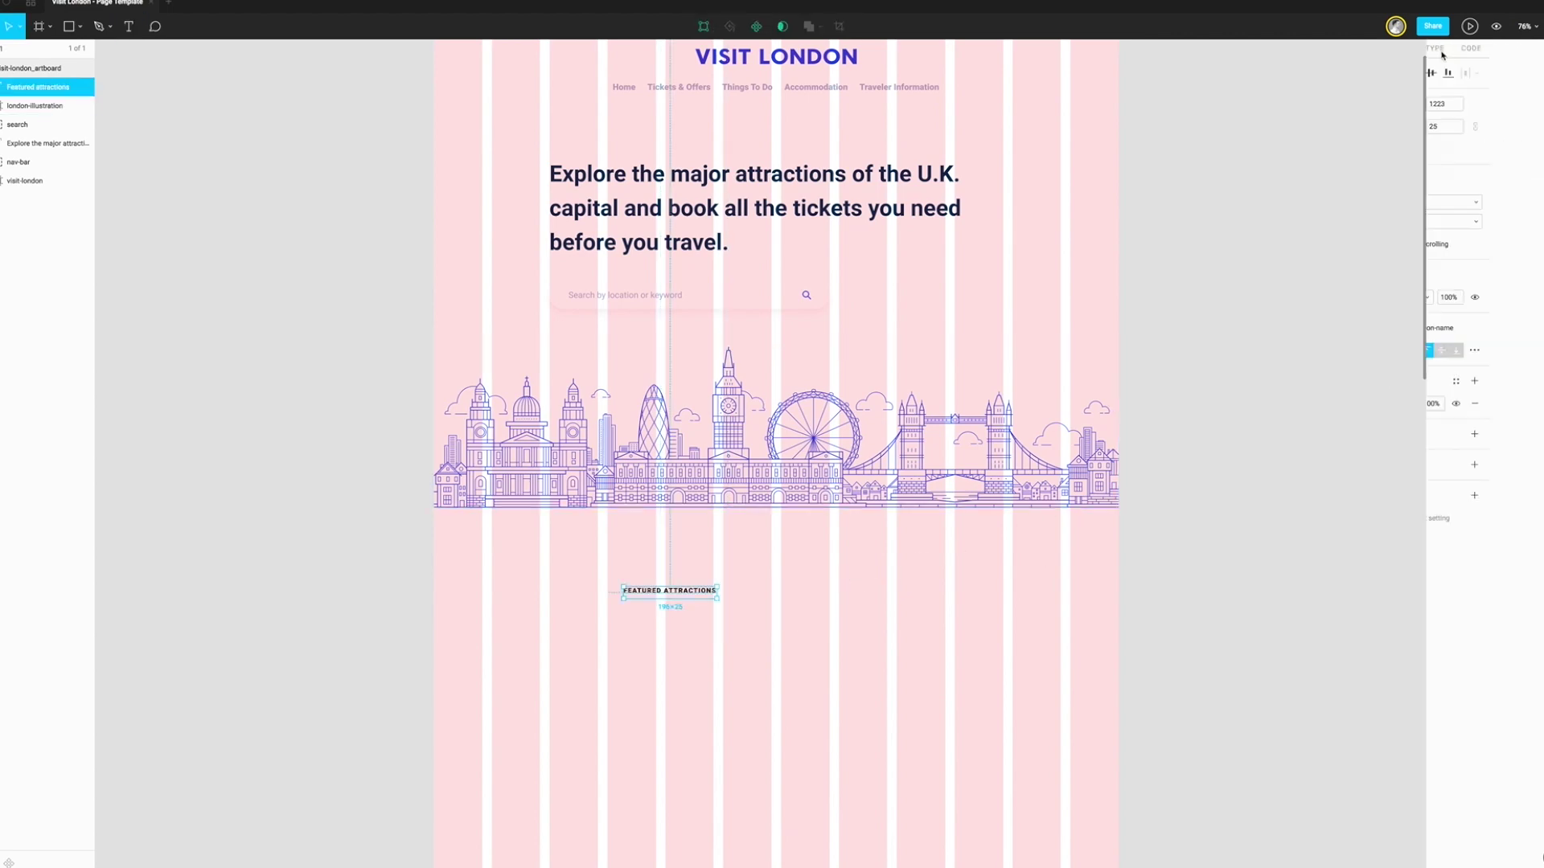
scroll(575, 564, up, 10)
scroll(575, 563, down, 10)
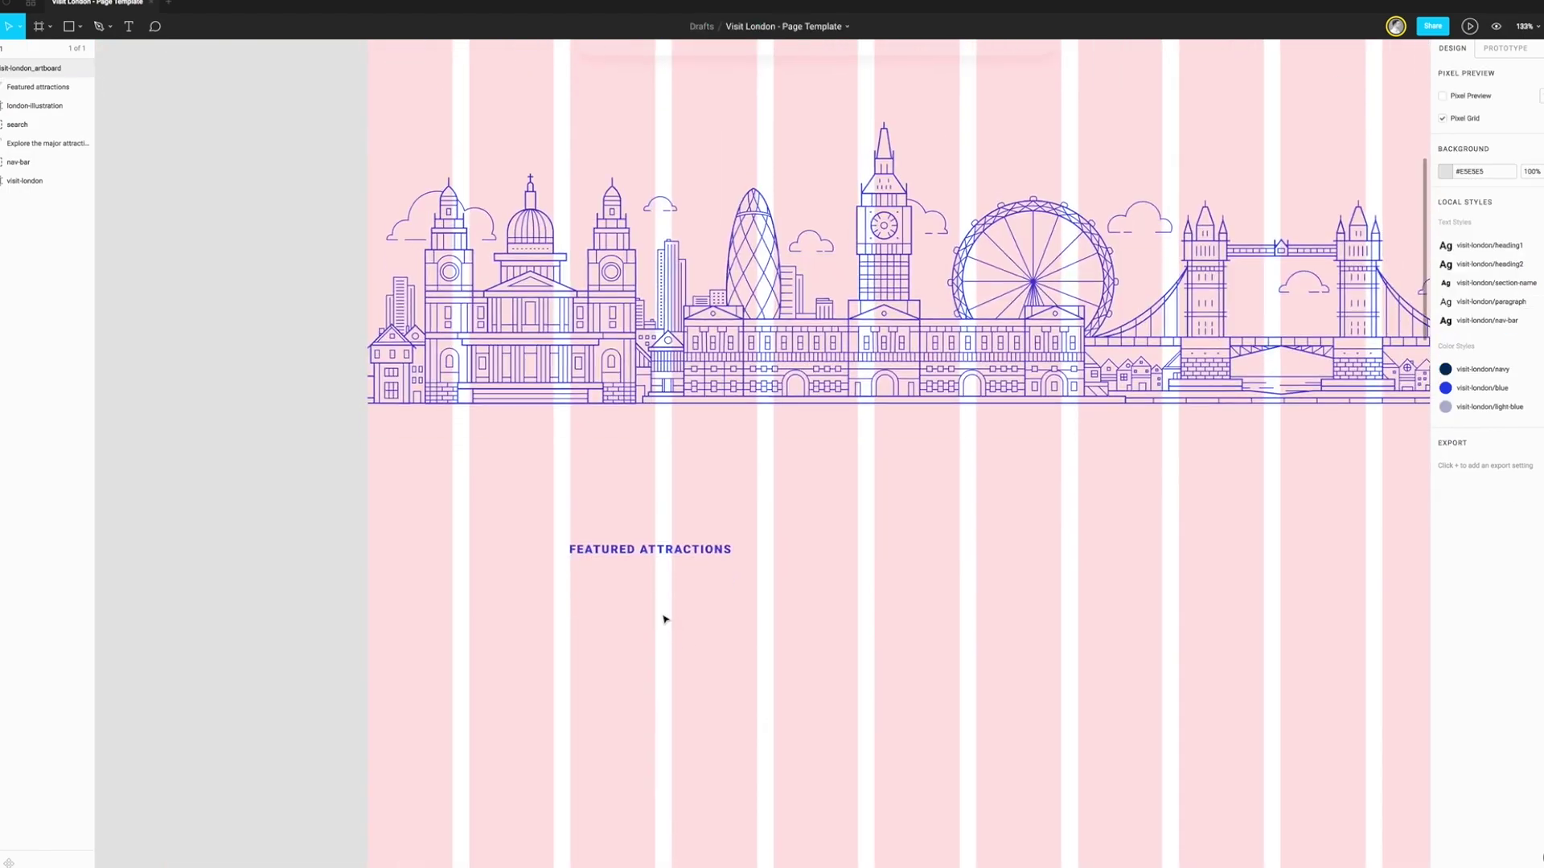
scroll(665, 620, down, 2)
Add the Harry Potter studio tour blurb below FEATURED ATTRACTIONS in the navy colour style
key(t)
drag(603, 561, 910, 636)
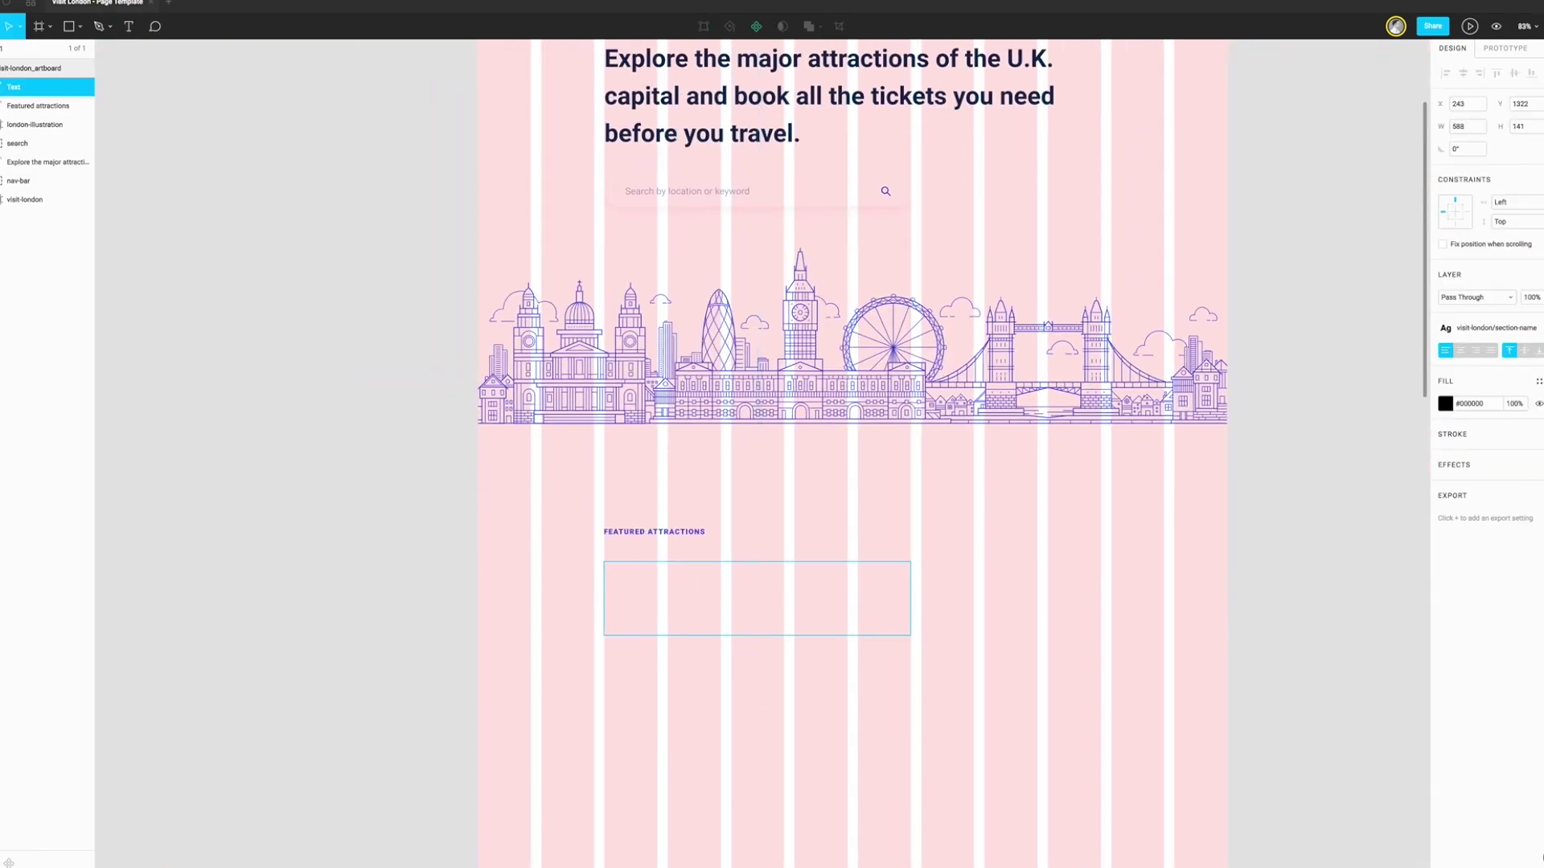
text(Have a magical day out with a behind-the-scenes tour of the Harry Potter films at Warner Bros. Studio)
key(Escape)
click(1539, 381)
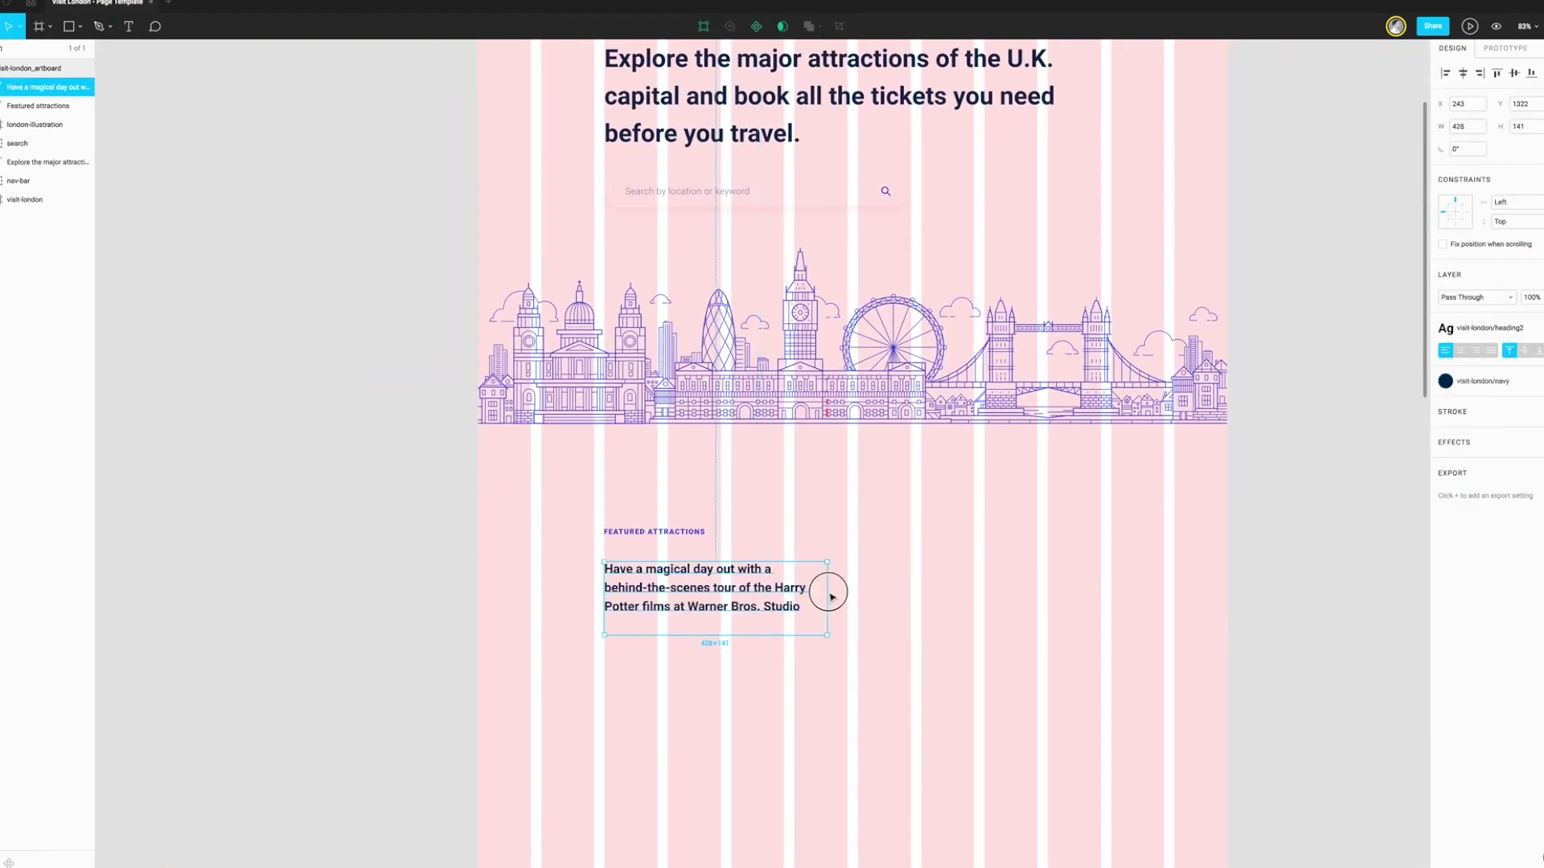
drag(682, 588, 682, 579)
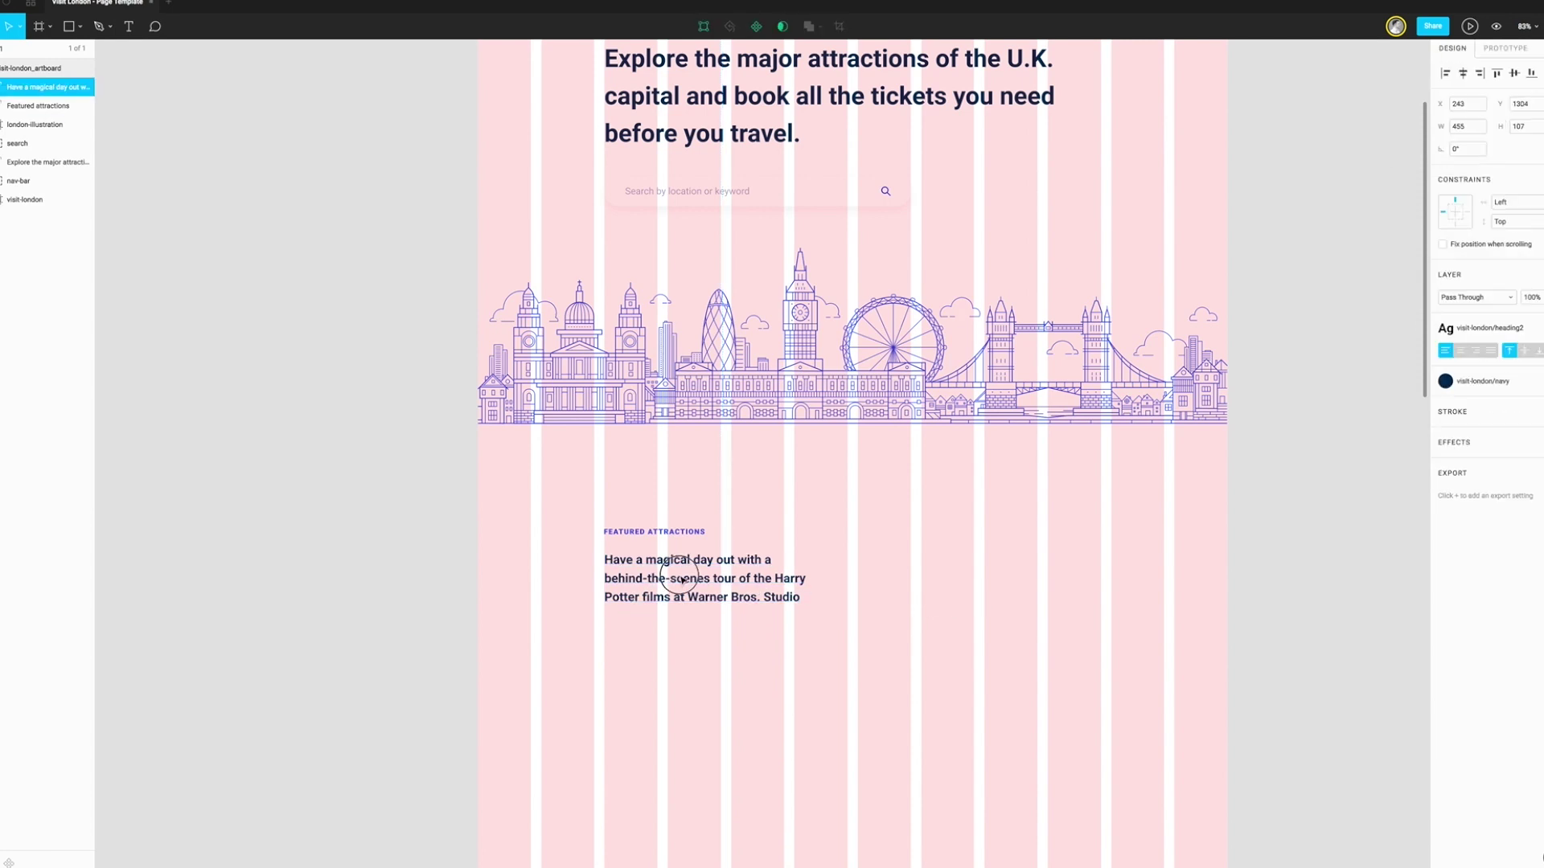
key(Down)
key(Down)
scroll(665, 613, down, 2)
Draw a button-shaped rectangle below the blurb
key(Escape)
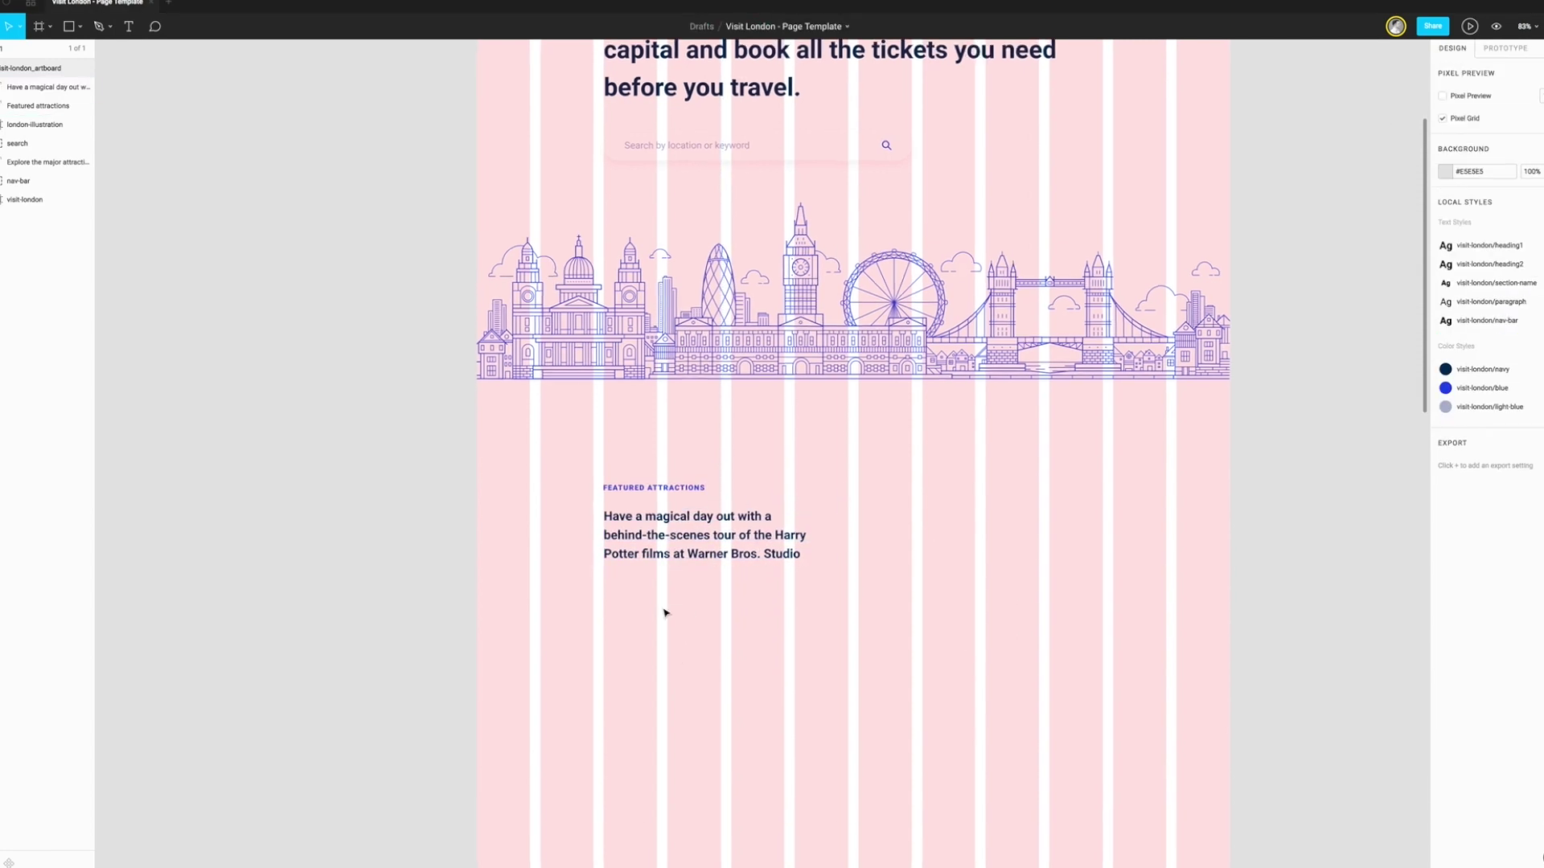
scroll(665, 613, up, 3)
key(r)
drag(570, 562, 653, 592)
Make a brand-blue button with corner radius 100 and white 'Book now' text, grouped together
click(1445, 350)
click(1519, 149)
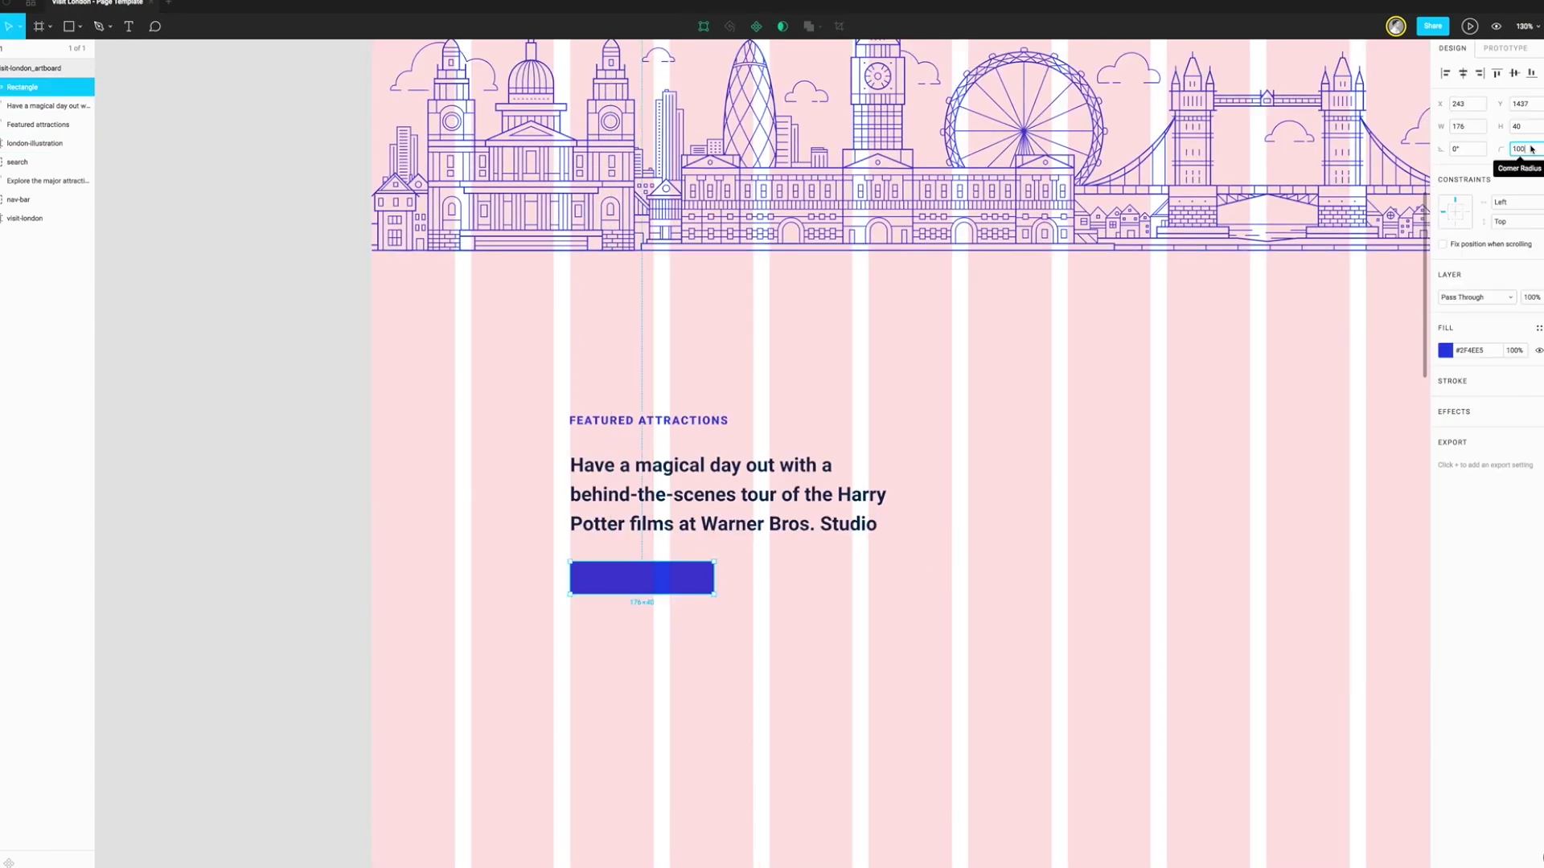
text(100)
scroll(661, 577, up, 1)
text(Book no)
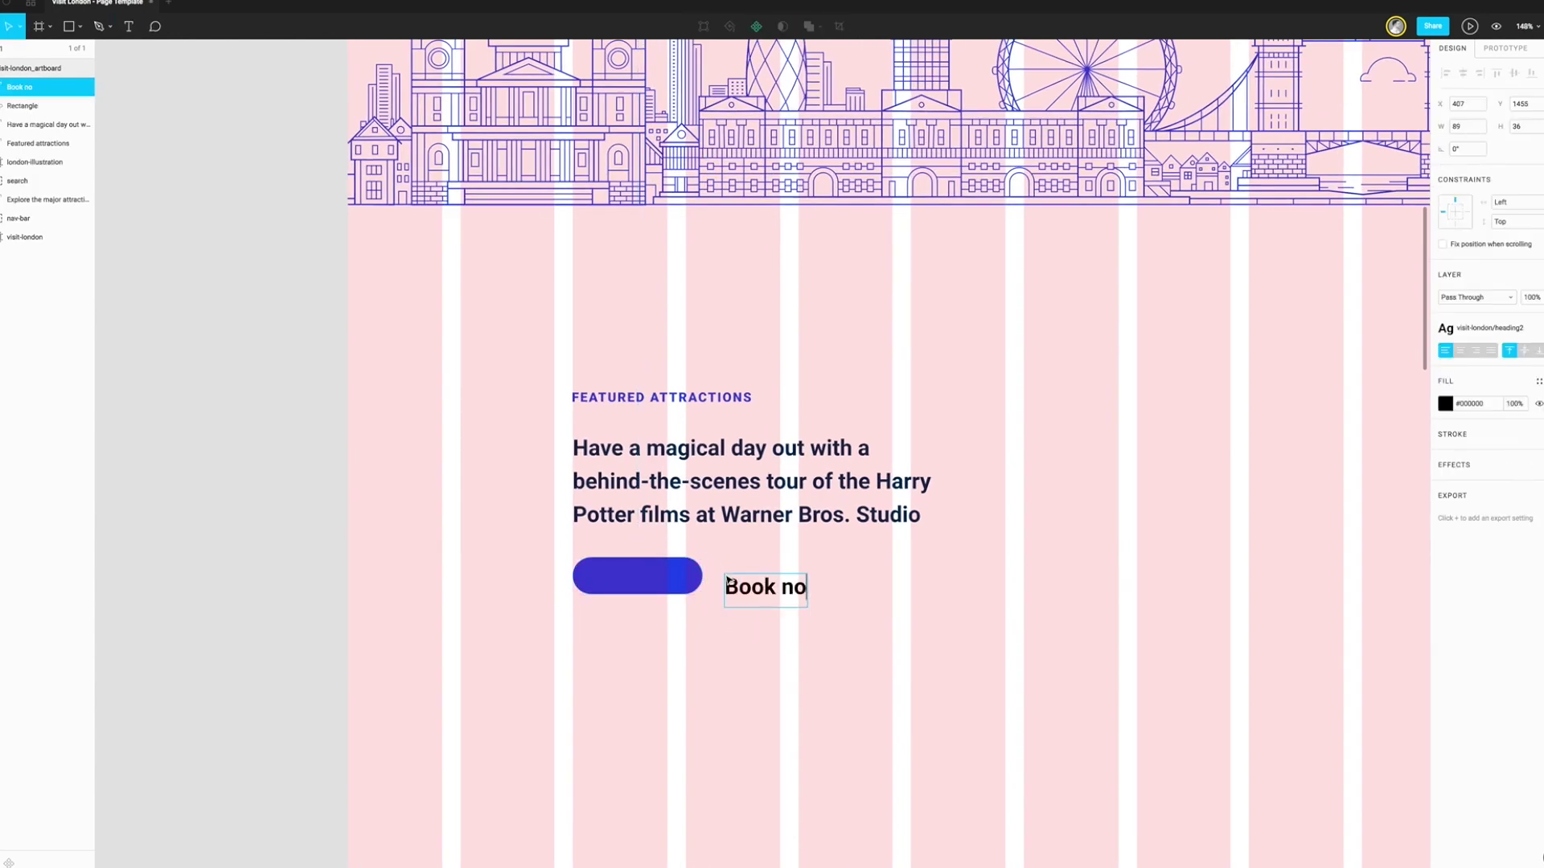
text(w)
key(Escape)
drag(727, 581, 627, 566)
click(1444, 494)
scroll(639, 582, up, 5)
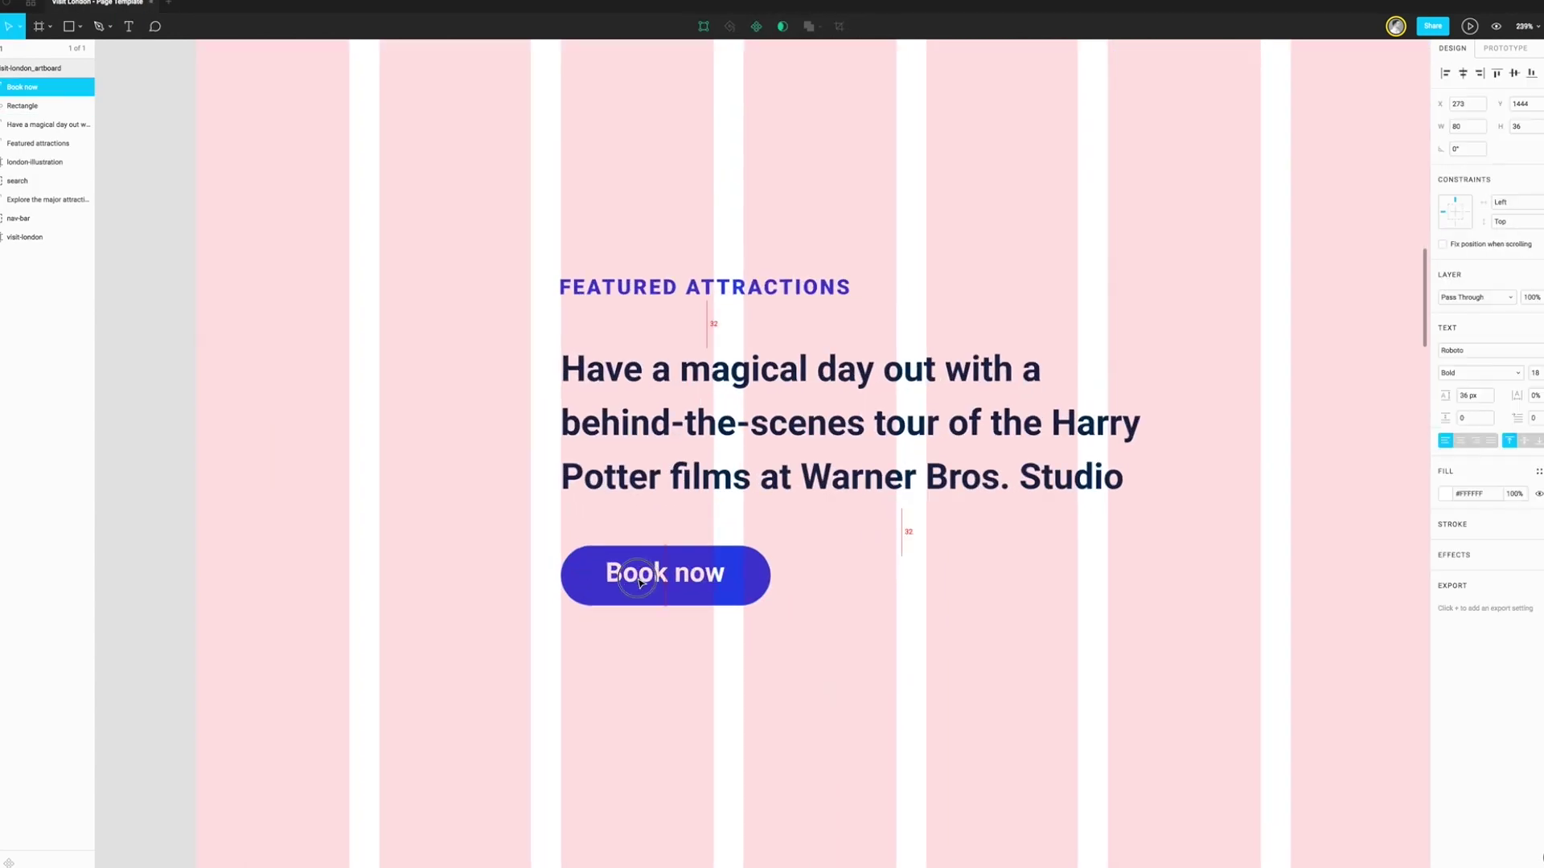
key(ctrl+g)
text(button)
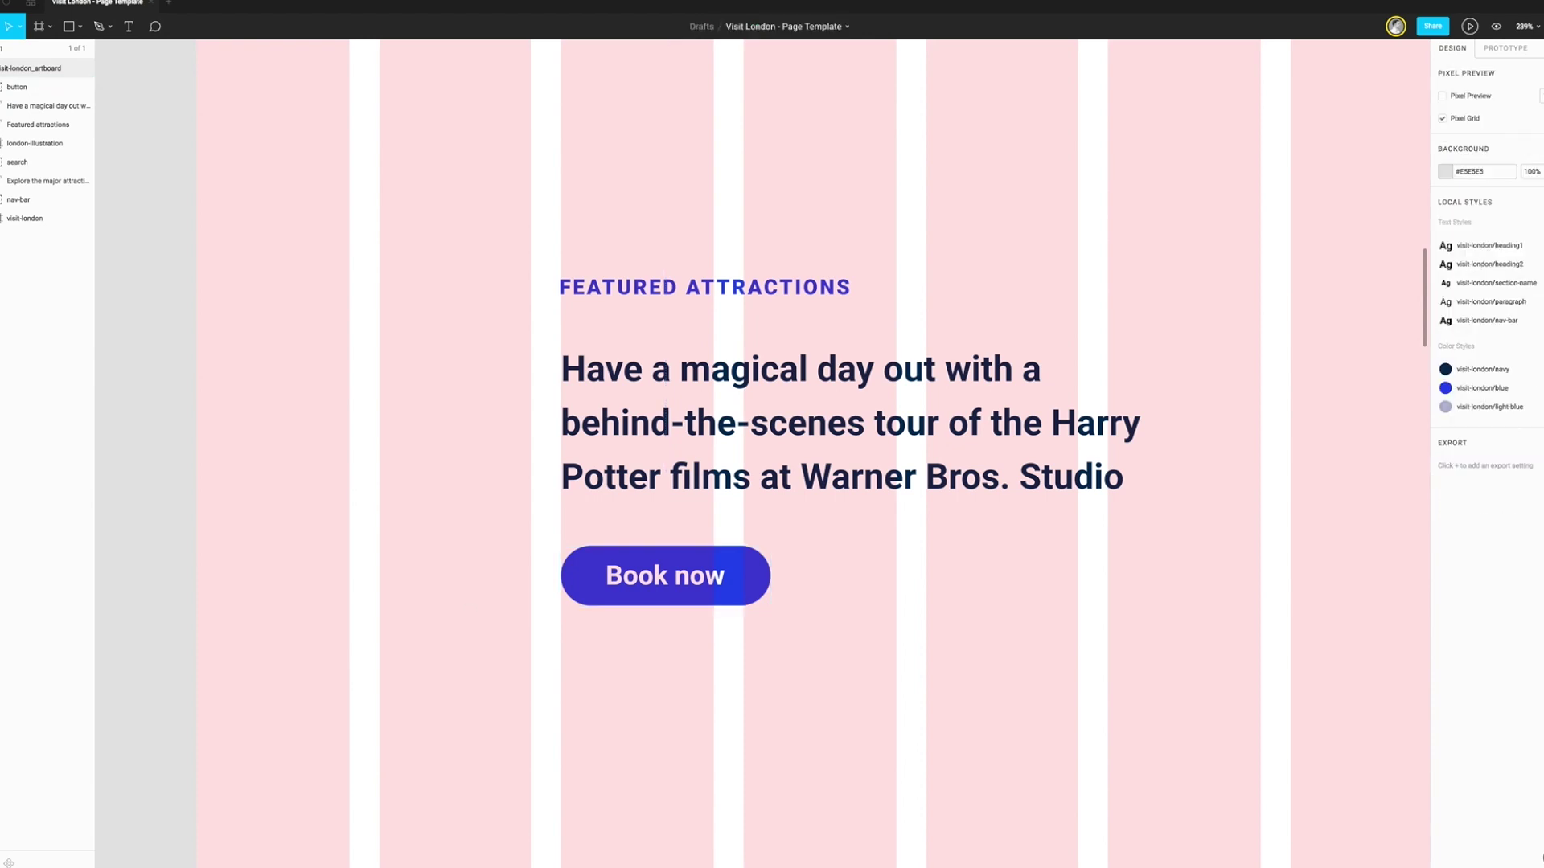
Deselect, zoom out to the whole page, and show the column layout grid
click(714, 563)
scroll(730, 730, down, 3)
key(Escape)
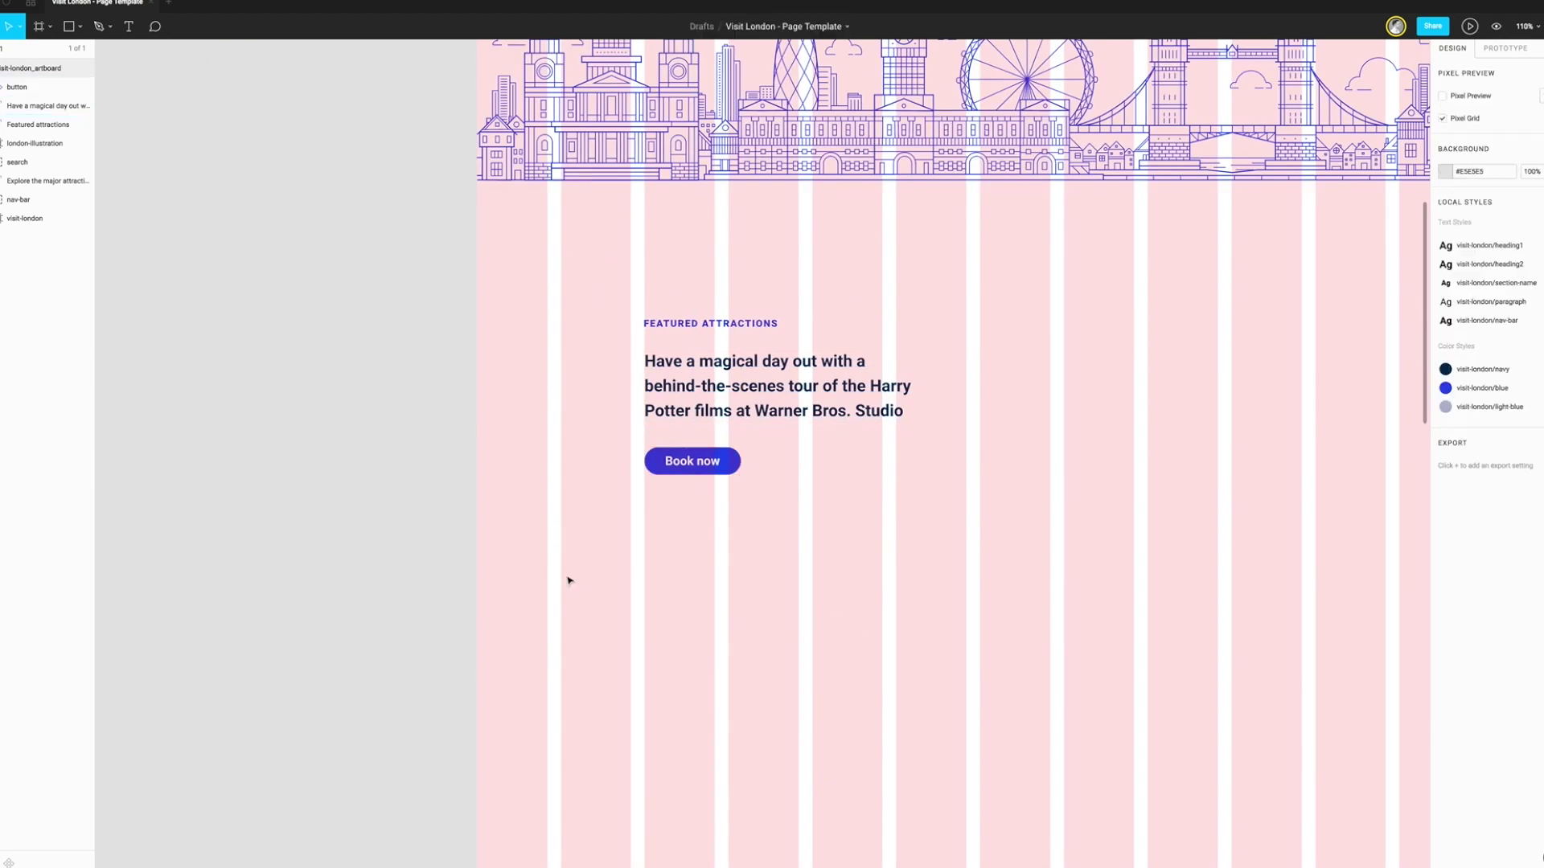
scroll(568, 579, down, 5)
key(ctrl+shift+4)
scroll(606, 416, up, 3)
Draw a rectangle 320 high beside the featured attraction text
scroll(730, 450, right, 2)
key(r)
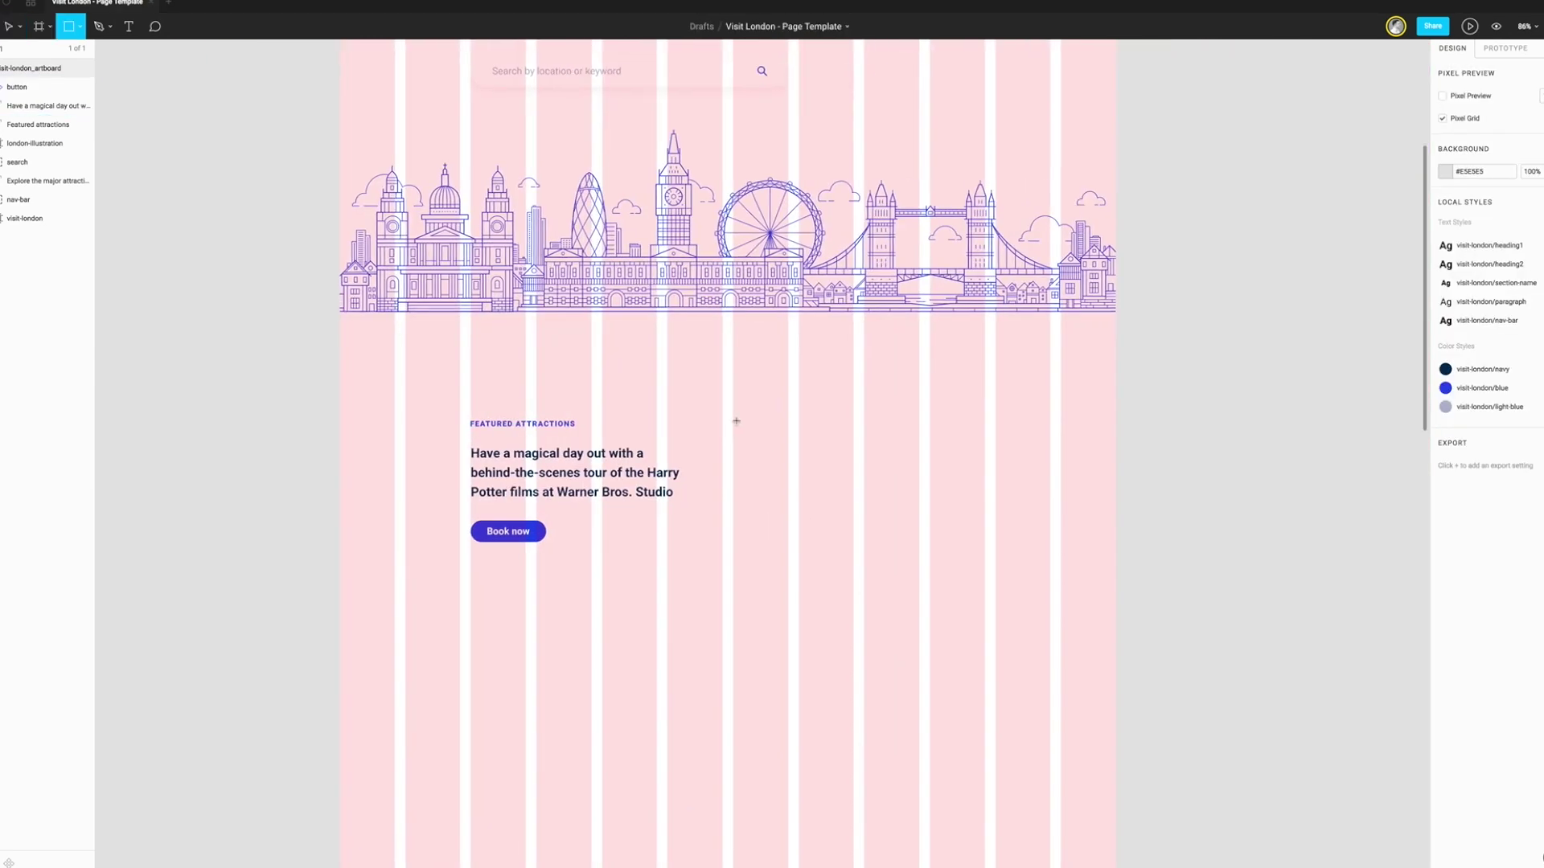
drag(732, 418, 1049, 466)
click(1467, 126)
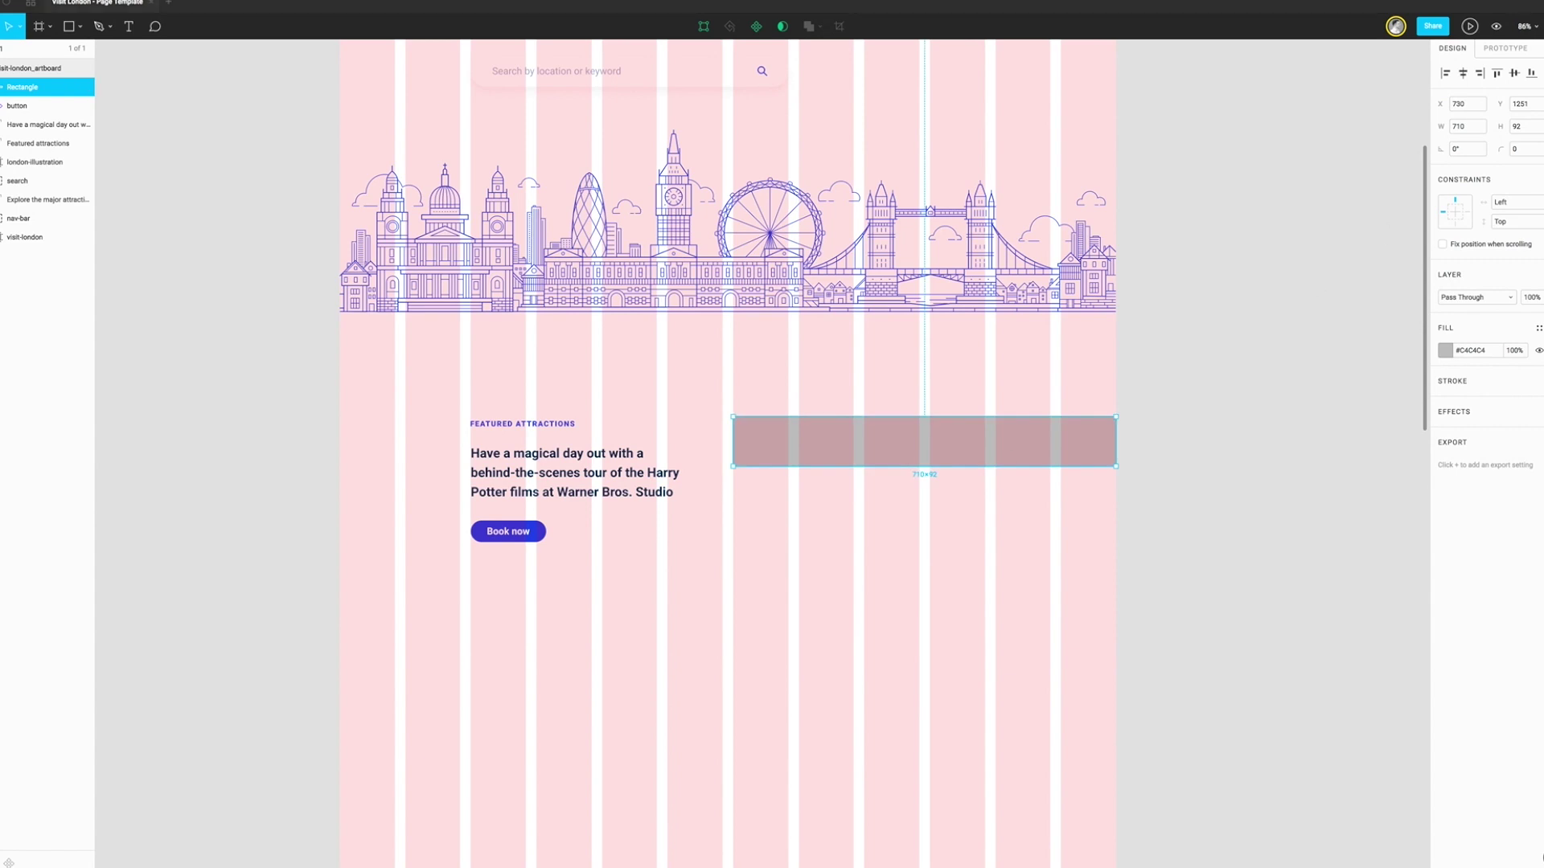
key(Tab)
text(320)
key(Return)
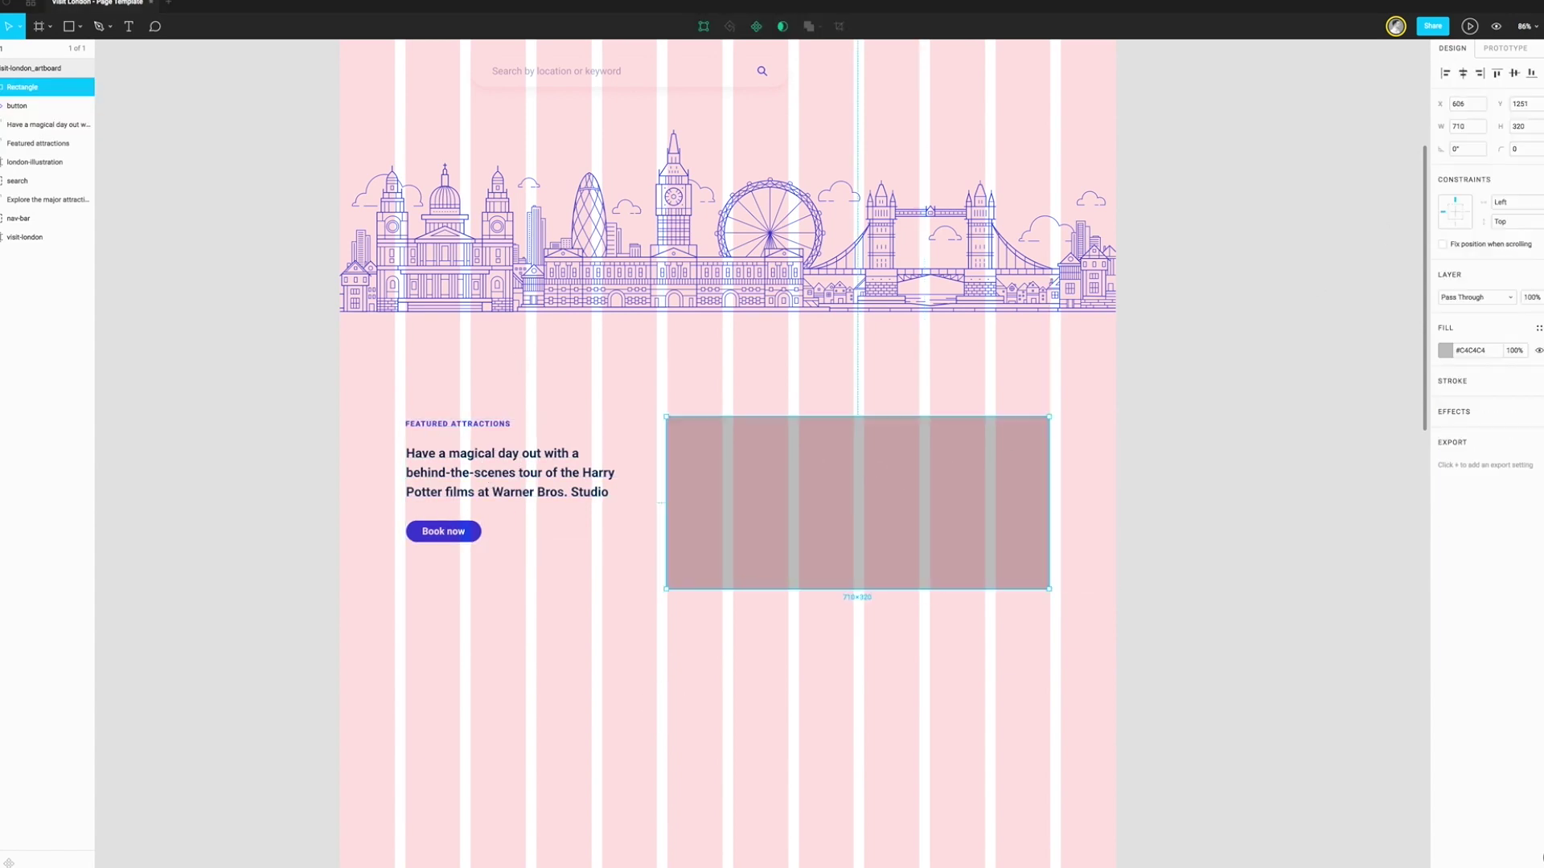
Paste the Warner Bros photo and mask it into the rectangle
scroll(775, 603, down, 2)
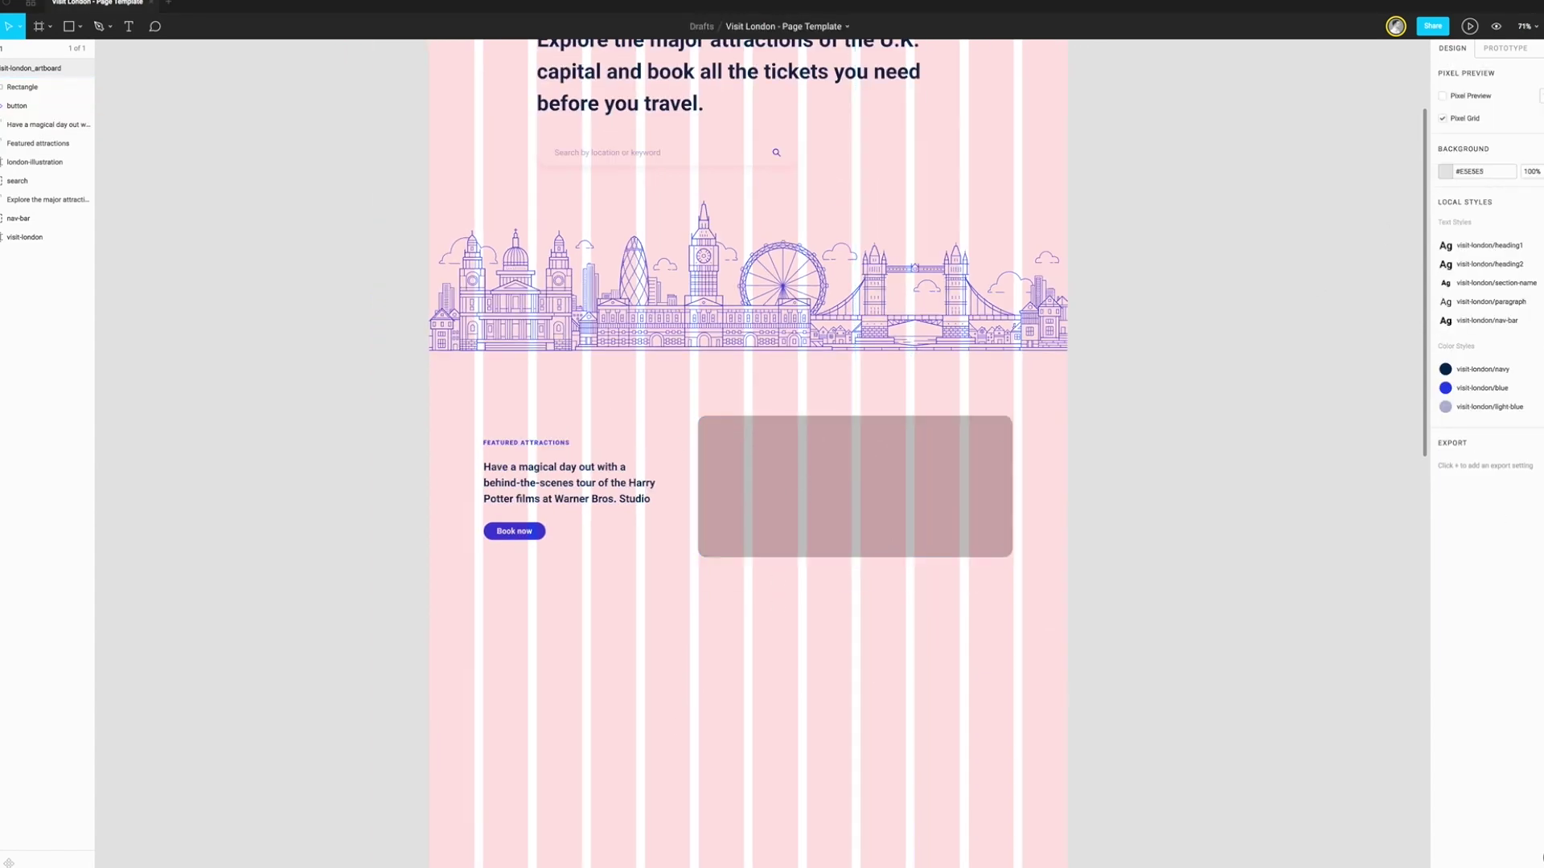
key(ctrl+v)
key(ctrl+alt+m)
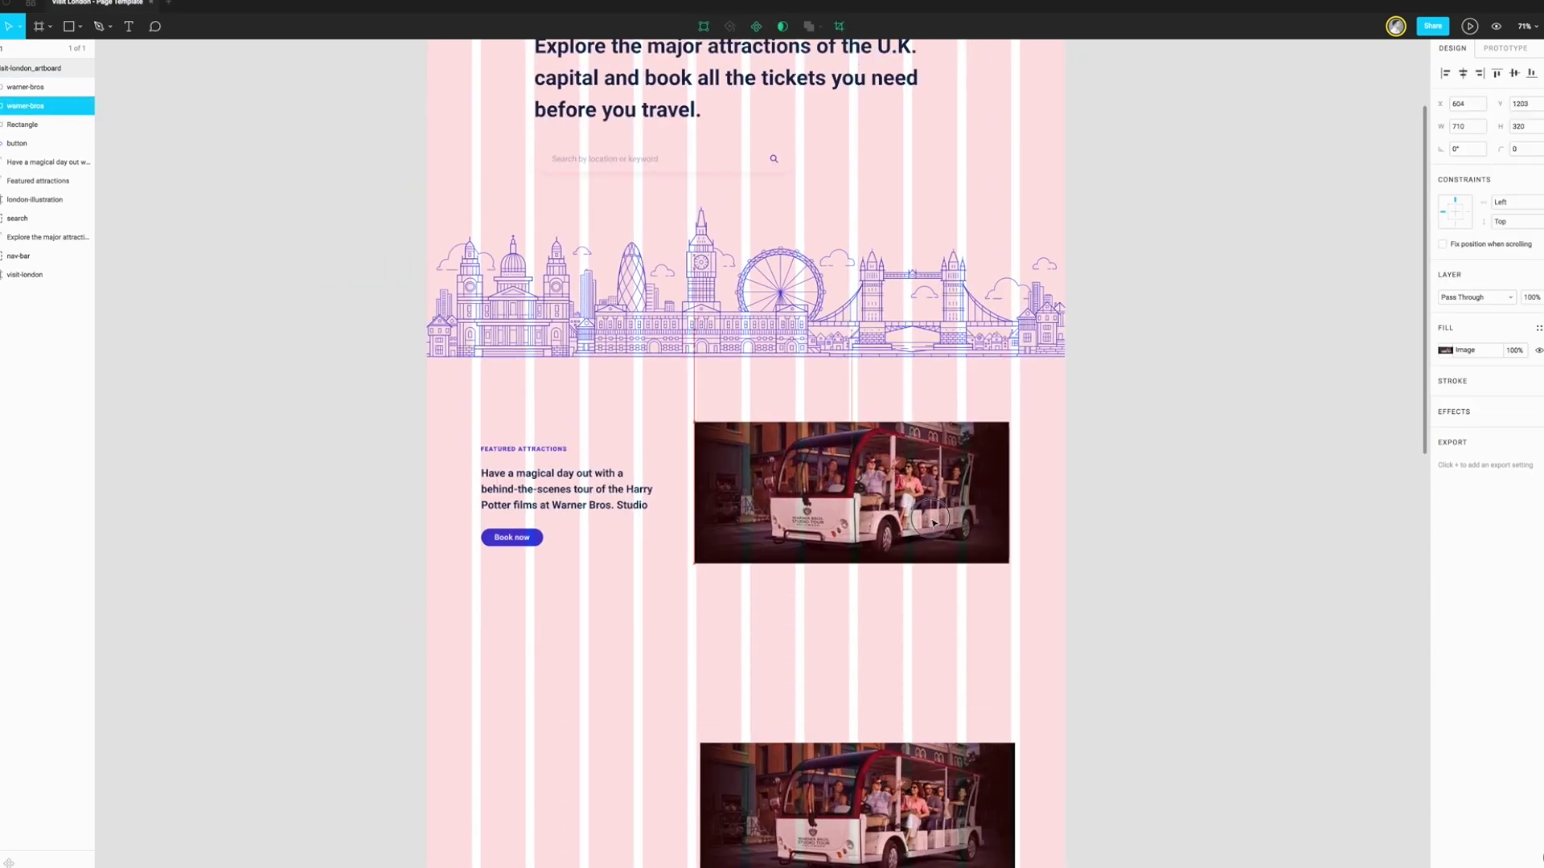
click(1097, 589)
Shrink a lower copy of the photo and blur it into a soft shadow
scroll(1029, 422, up, 3)
scroll(1029, 422, down, 4)
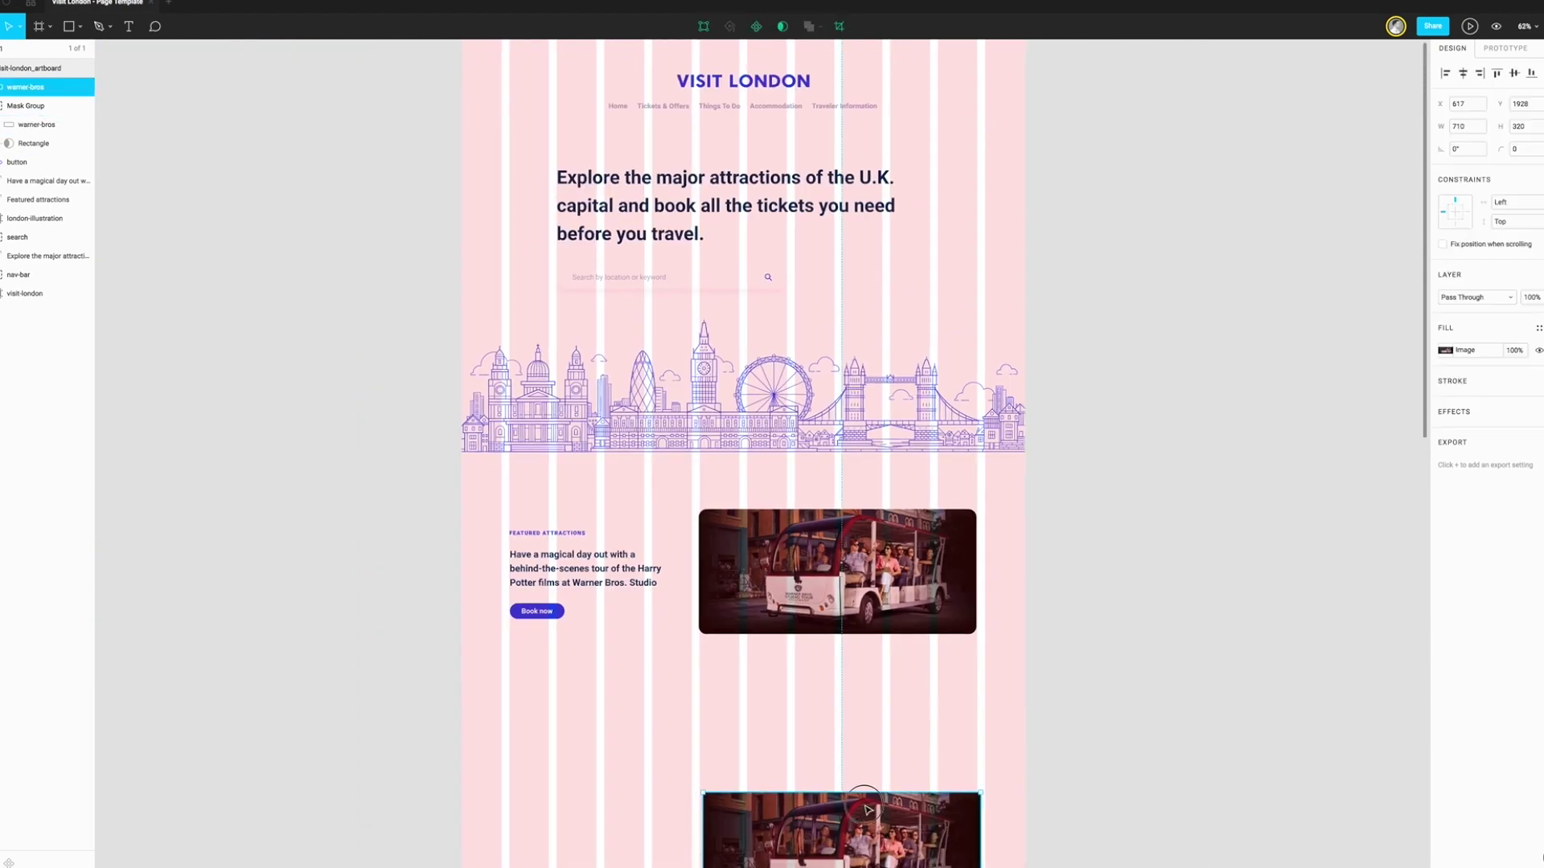
mouse_move(982, 792)
mouse_down()
mouse_move(949, 659)
mouse_move(914, 693)
mouse_up()
click(1493, 445)
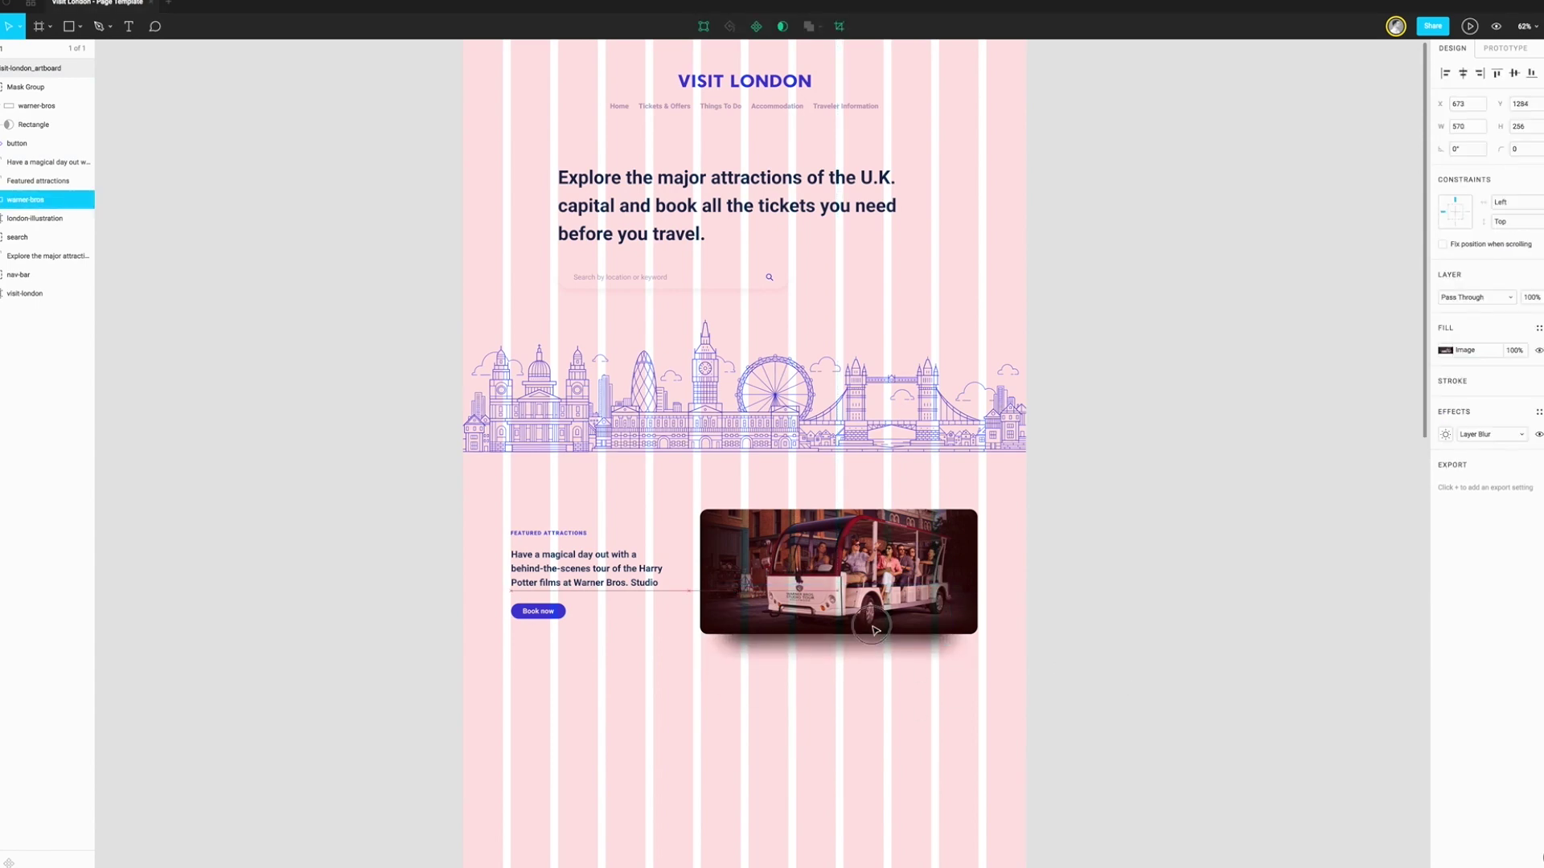
key(ctrl+g)
scroll(874, 629, up, 2)
scroll(890, 733, down, 3)
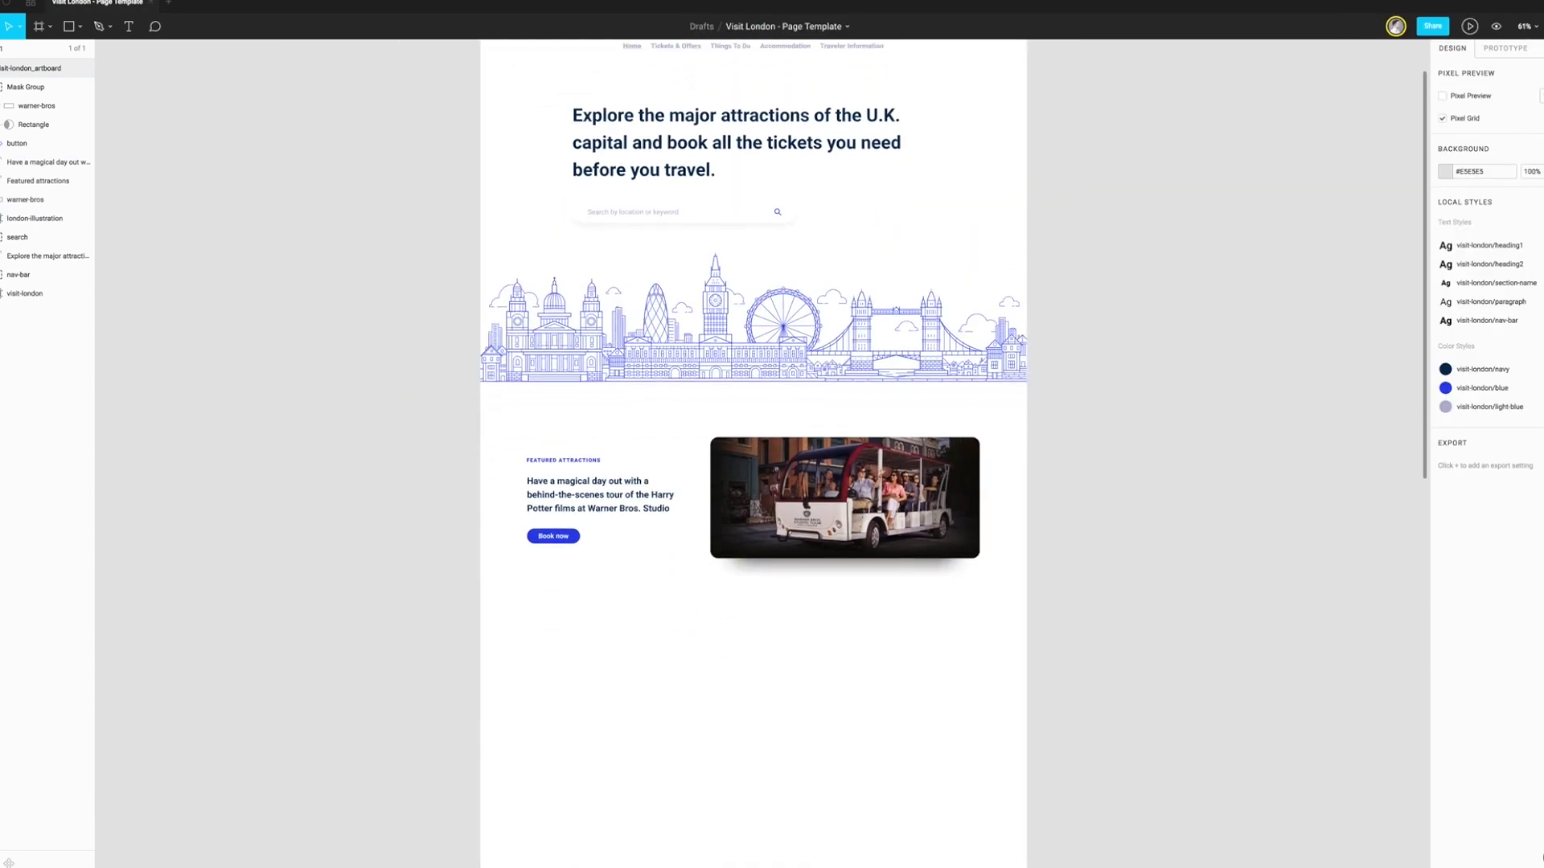
key(ctrl+g)
Copy the Featured attractions label below and retype it as TOP 10 ATTRACTIONS
drag(531, 441, 530, 613)
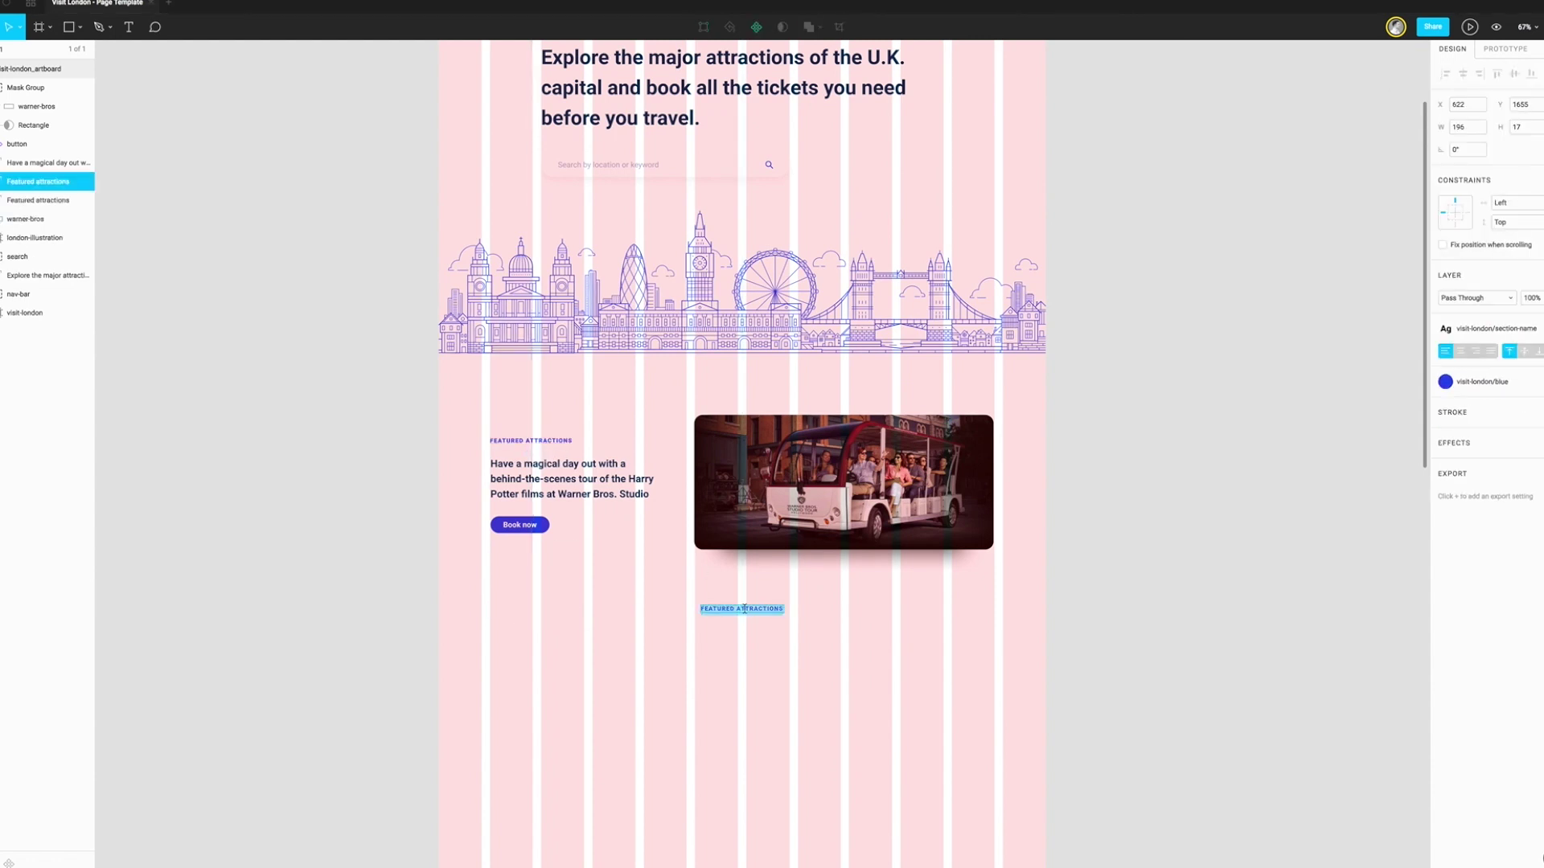
text(CTIONS)
click(512, 358)
scroll(512, 359, down, 2)
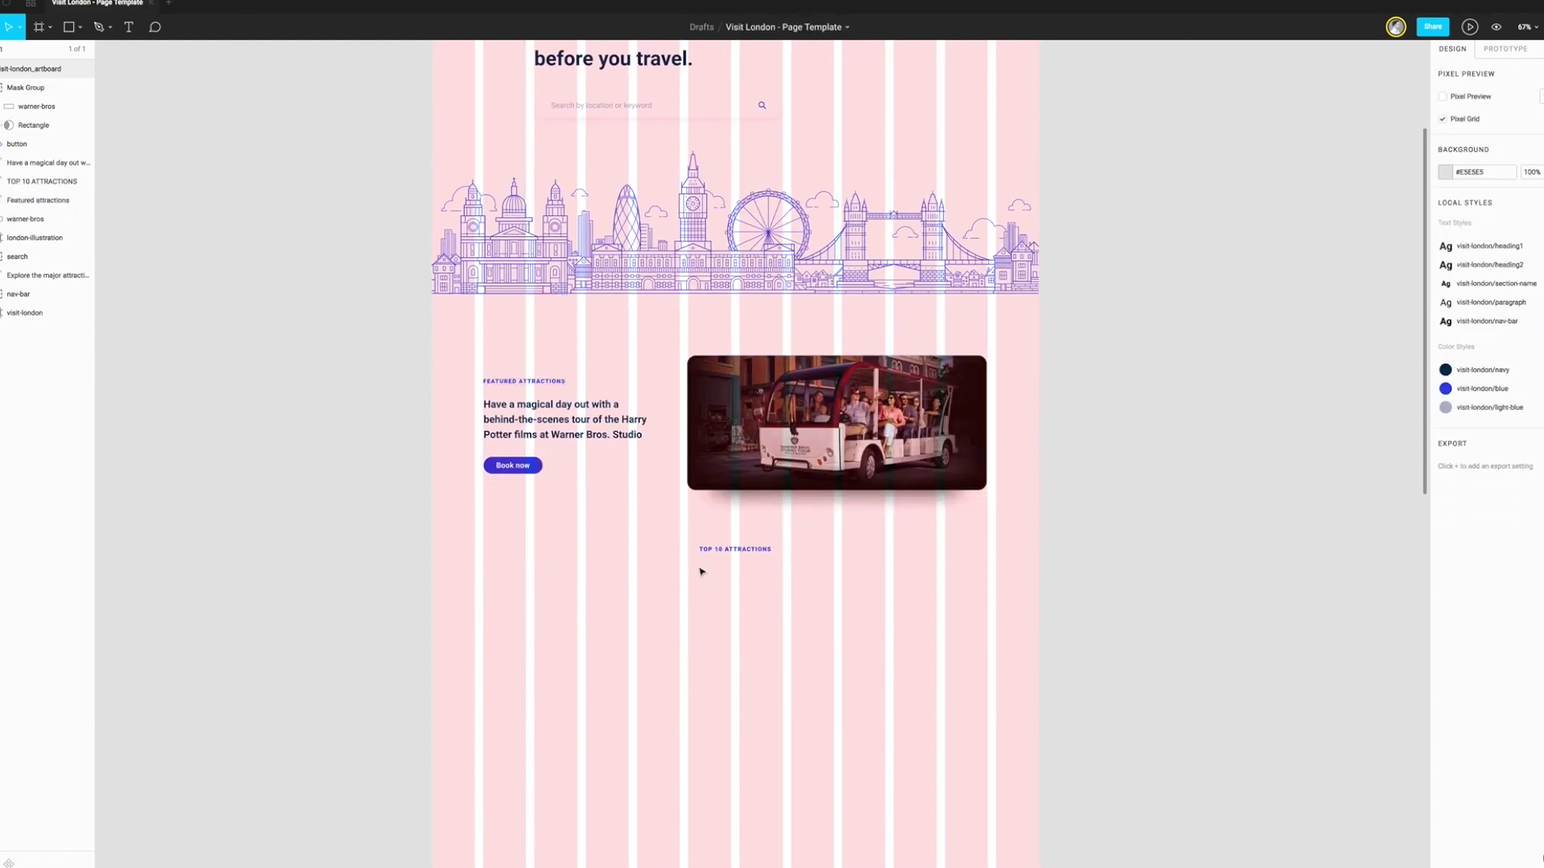
Duplicate the featured paragraph, centre-align it, and replace it with the top 10 intro sentence
key(ctrl+v)
scroll(734, 563, down, 2)
click(1460, 350)
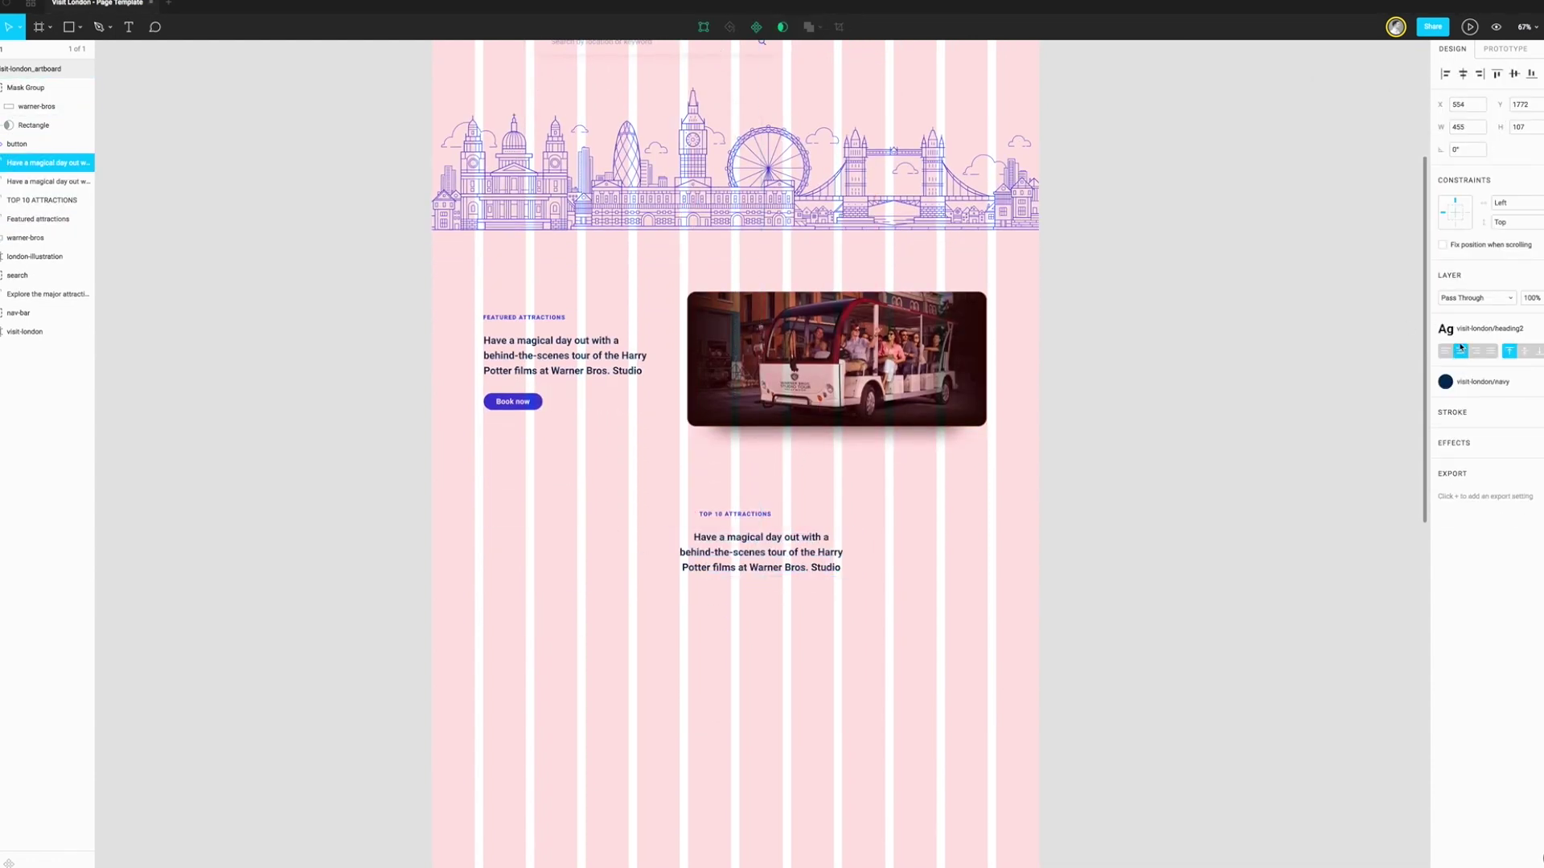
key(Return)
text(A trip to the capital wouldn't be complete without seeing the top 10 attractions in London.)
drag(841, 568, 847, 570)
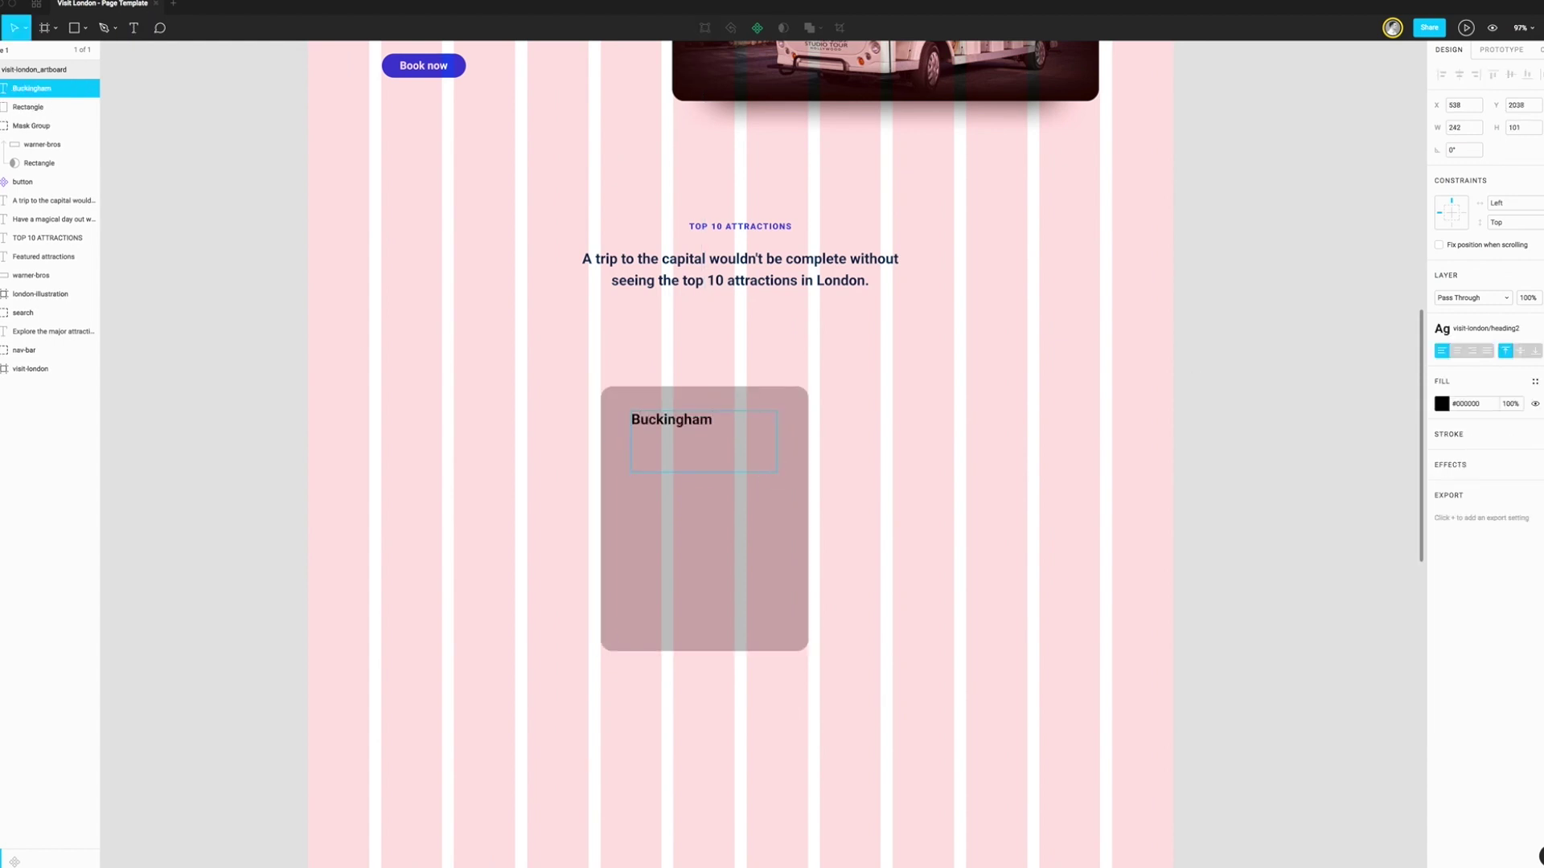
Make the card title white and draw a small white price box inside the card
key(Escape)
Add 'from £66' price text inside the white box and select both together
scroll(700, 418, up, 1)
key(r)
drag(626, 605, 717, 635)
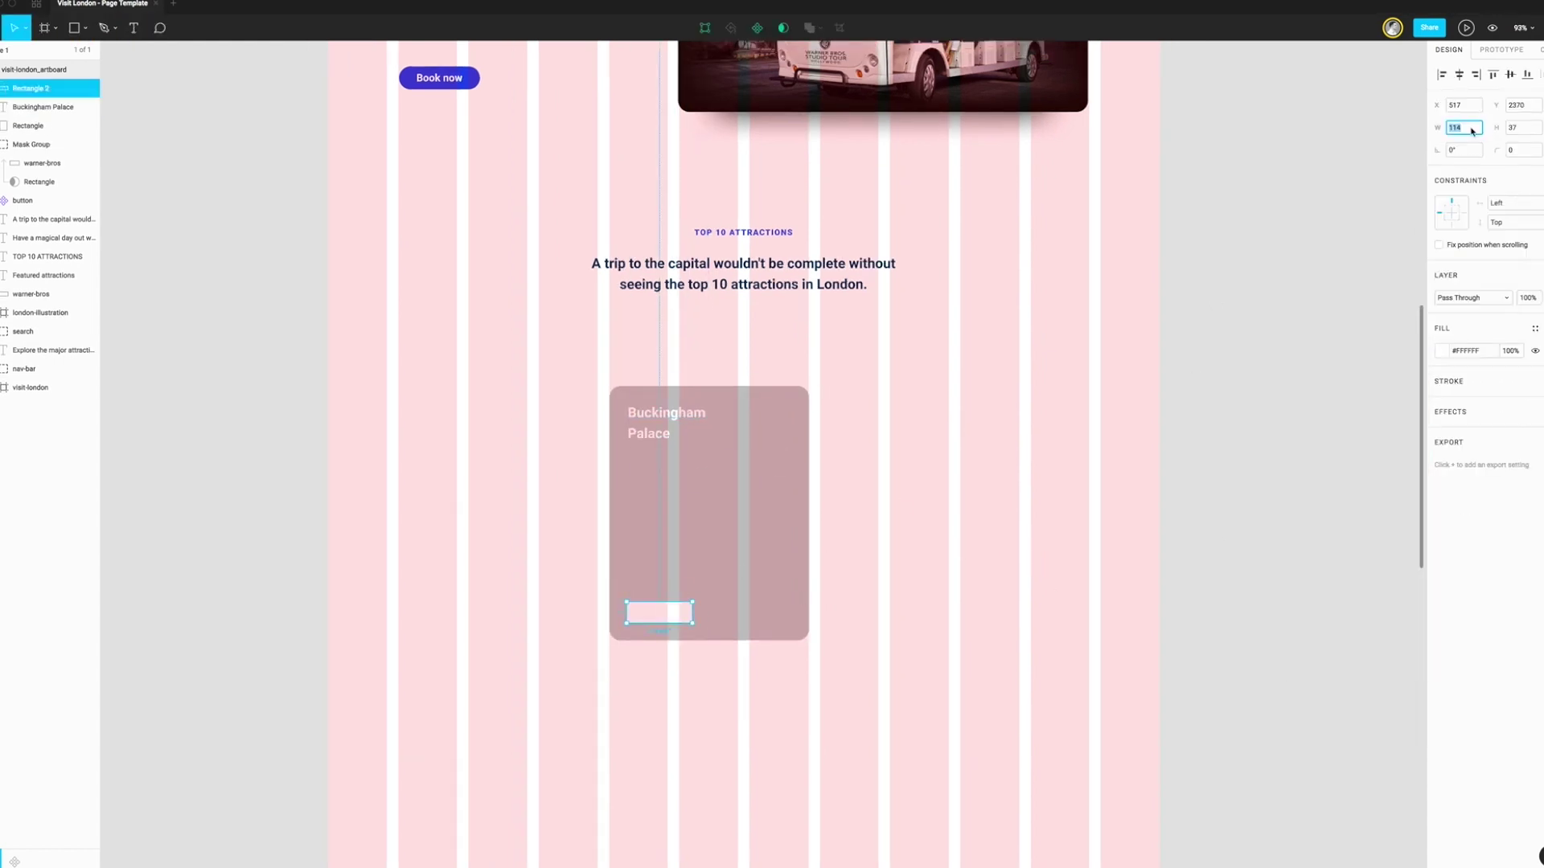
key(Escape)
key(t)
click(648, 518)
text(from £66)
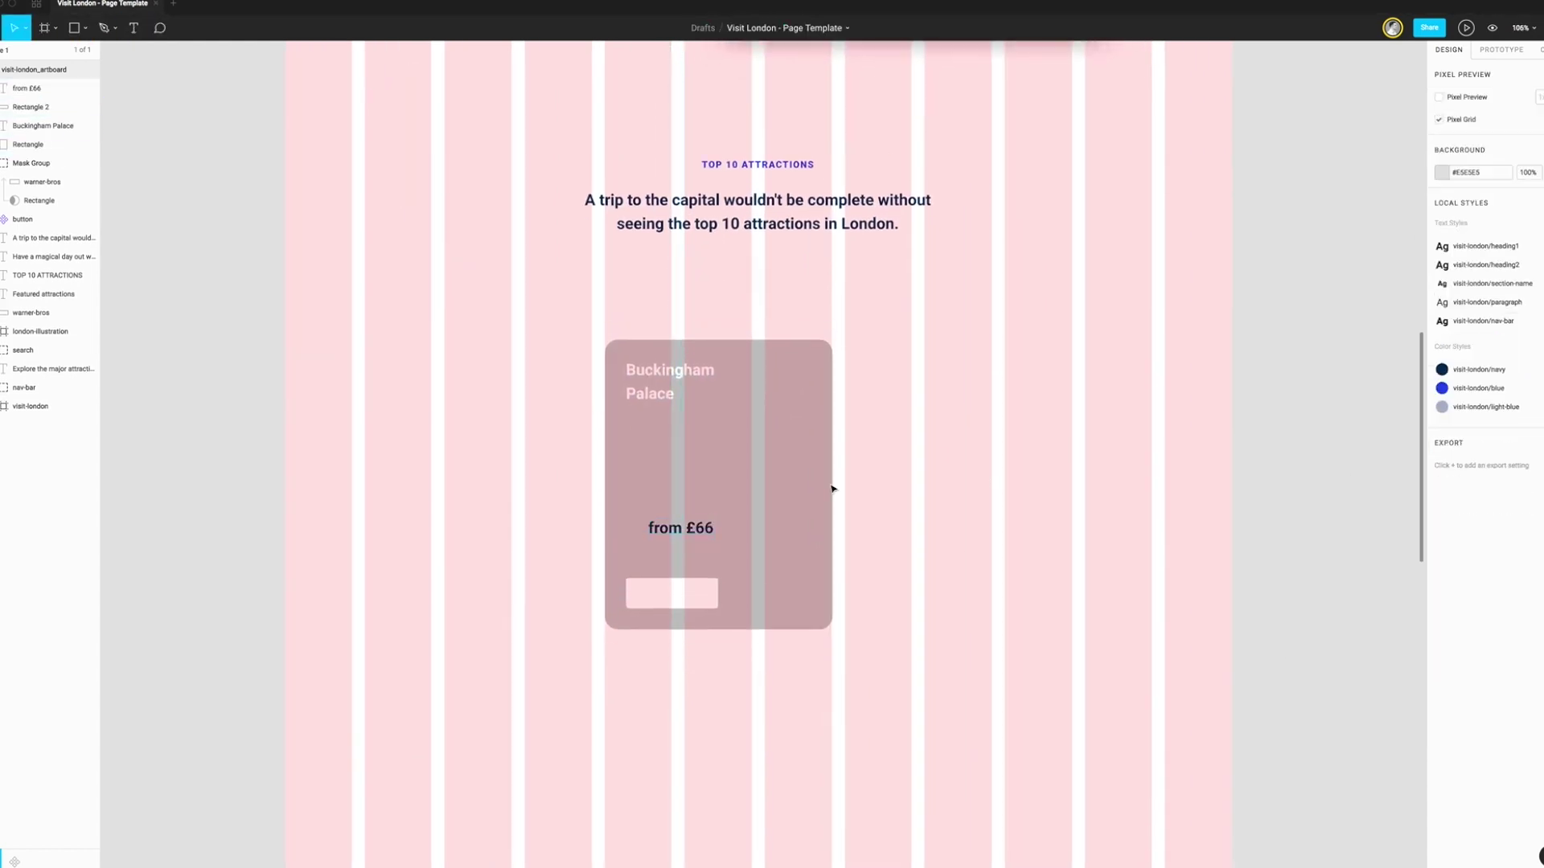
key(Escape)
drag(683, 524, 663, 619)
scroll(766, 542, up, 3)
shift+click(786, 544)
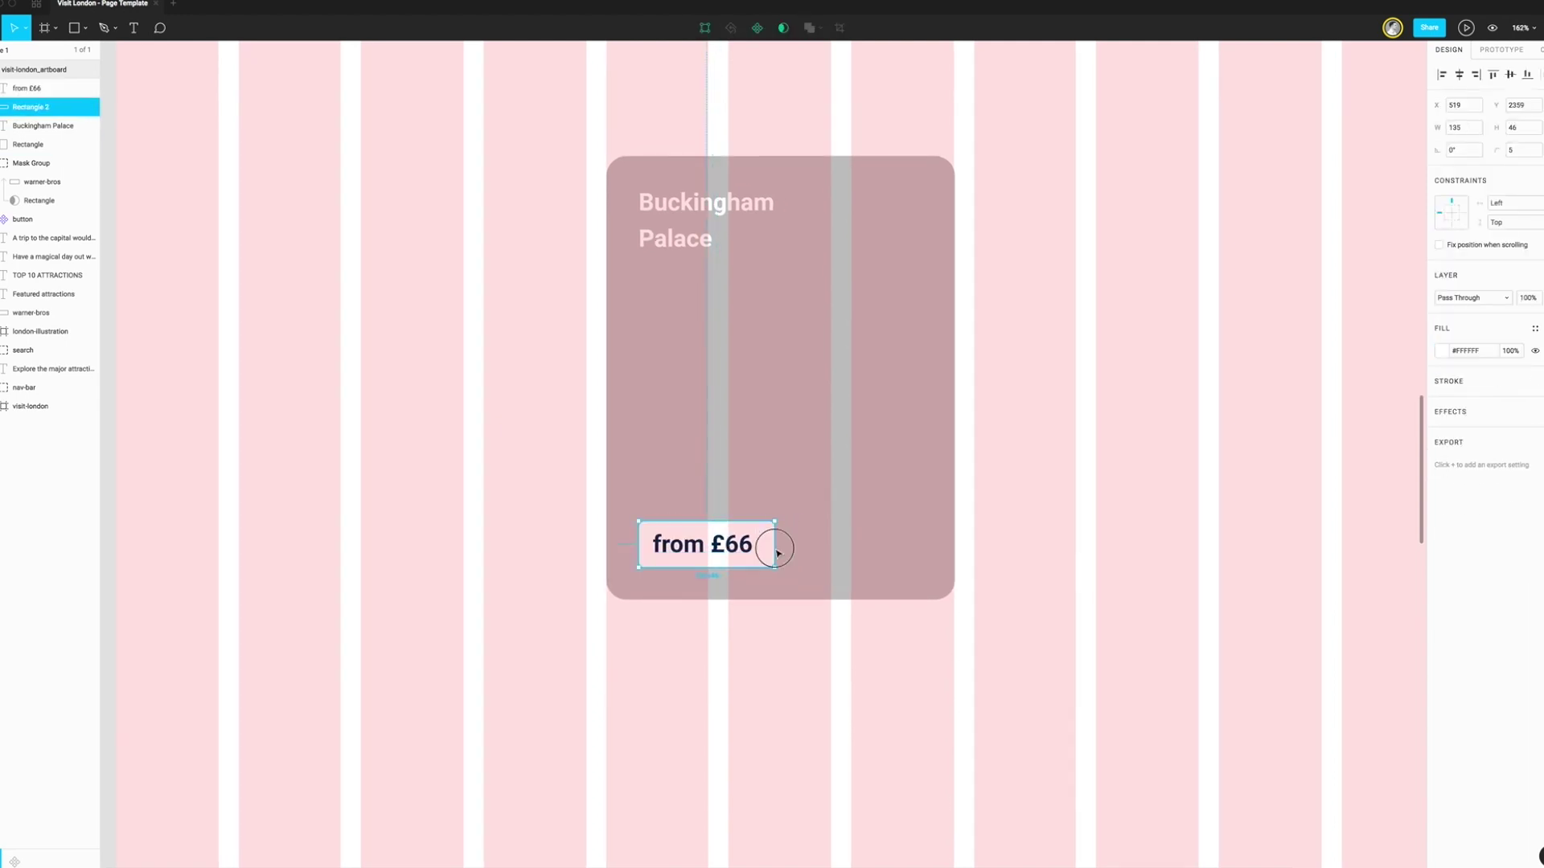
Complete the MORE DAY TRIPS FROM LONDON section label
scroll(778, 553, down, 3)
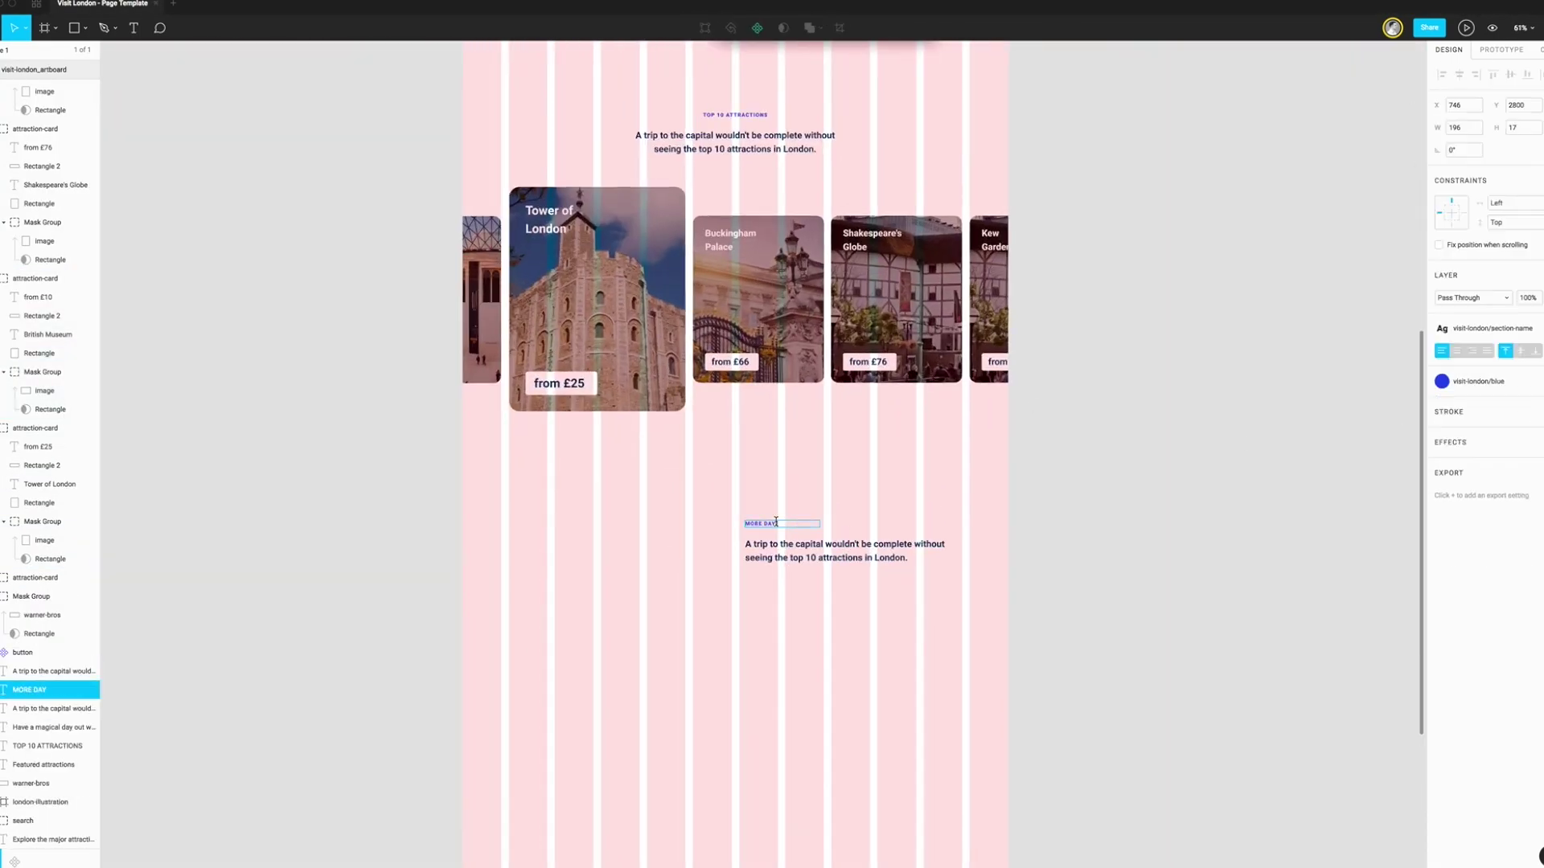
text(TRIPS)
scroll(776, 522, up, 5)
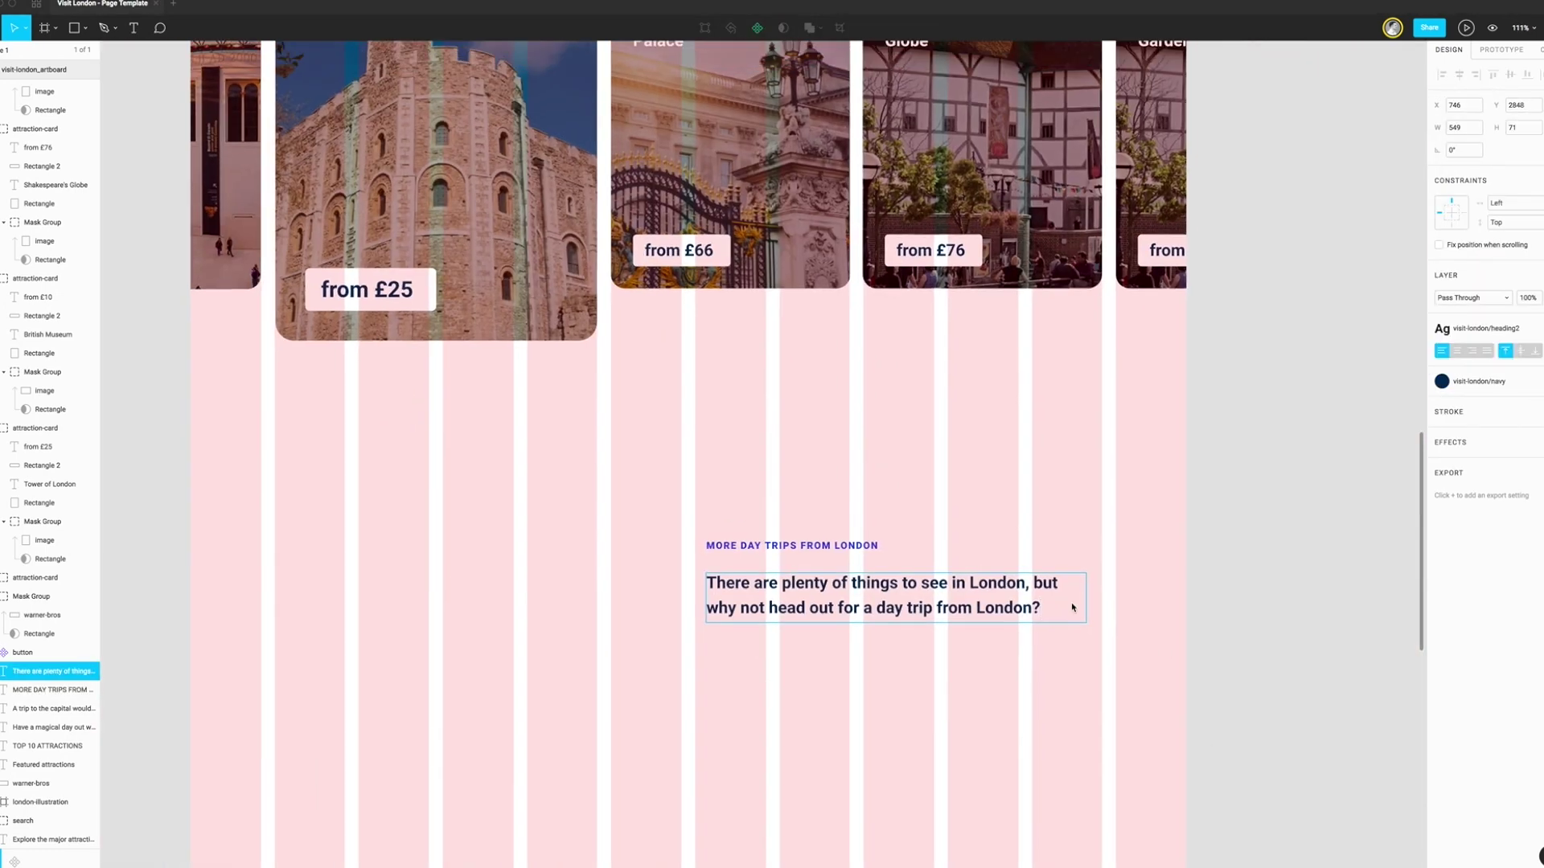
Narrow the day trips heading to three lines and add its description text
drag(1081, 597, 1056, 597)
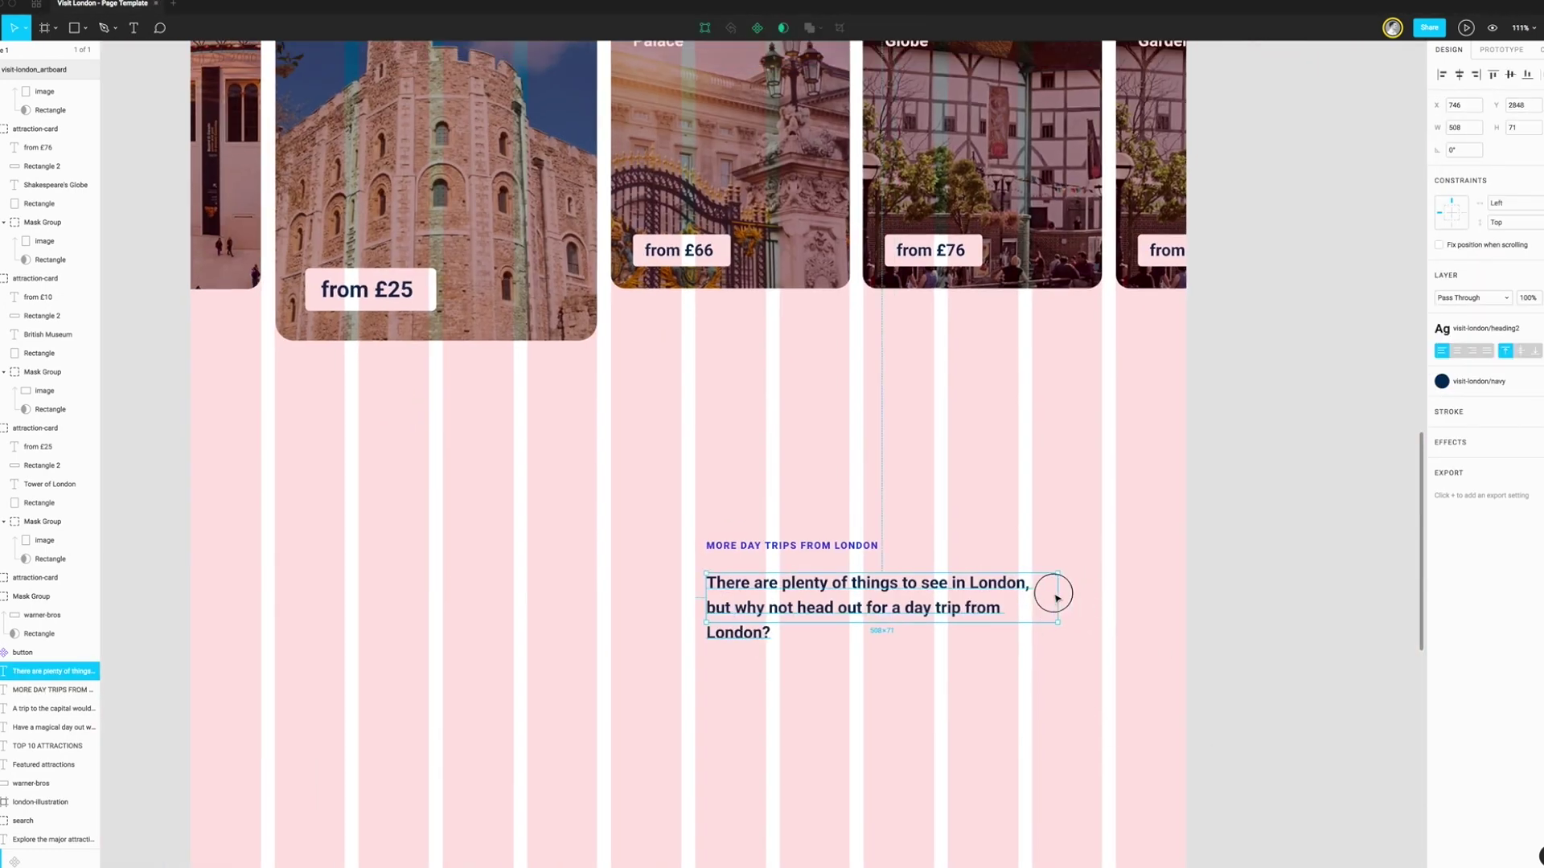
alt+drag(918, 643, 918, 748)
scroll(919, 748, down, 3)
key(Return)
text(Discover historic houses and castles, explore ancient sites, wander around quaint villages and see stunning coastal scenery.)
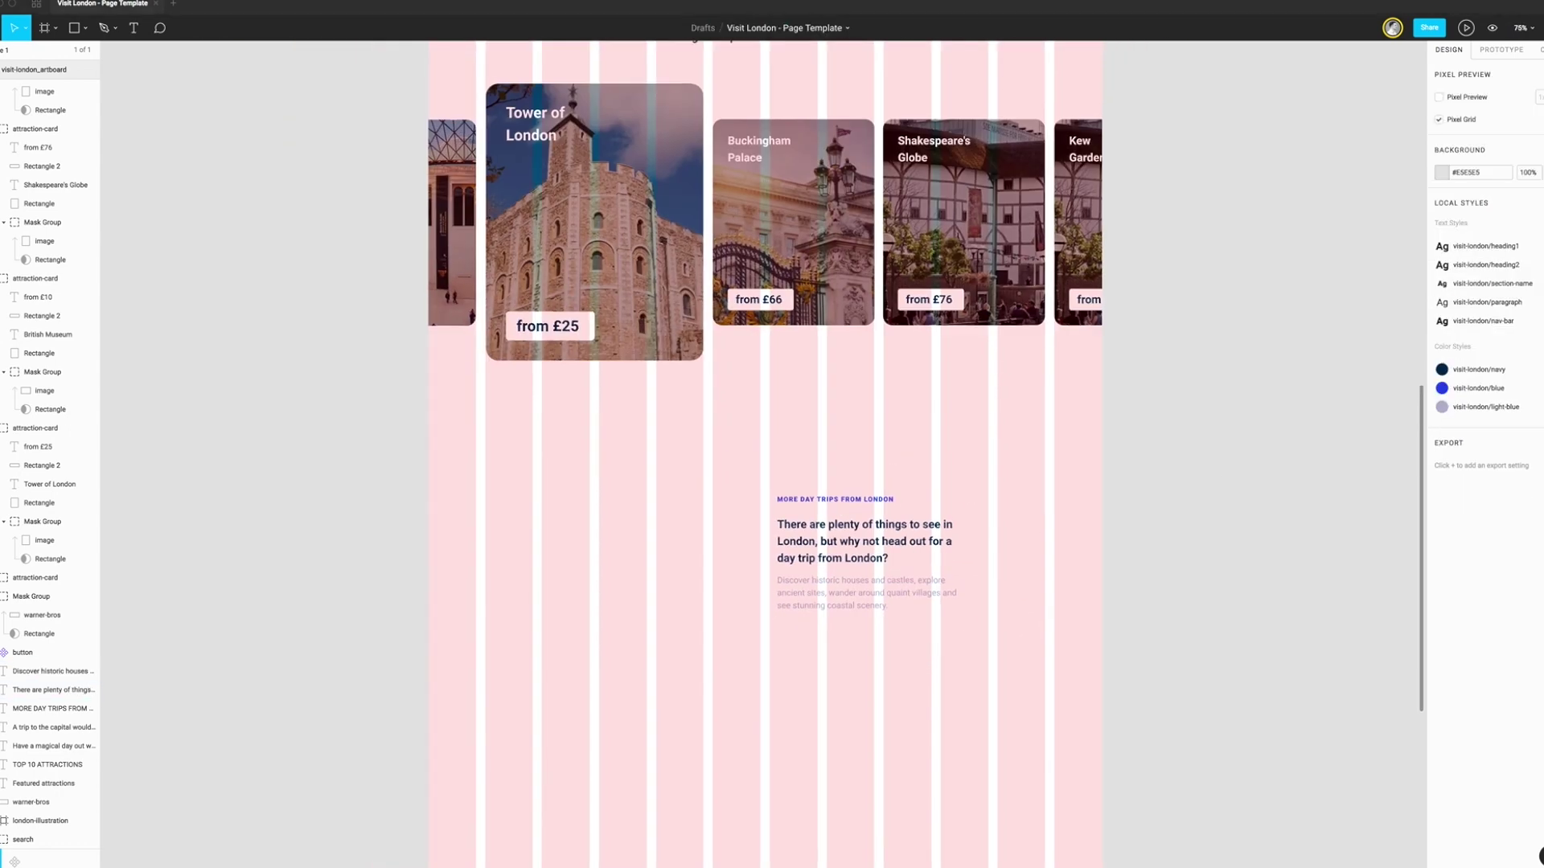
Draw a 485-high image rectangle left of the text and fill it with the Warwick Castle photo
key(r)
drag(484, 465, 659, 554)
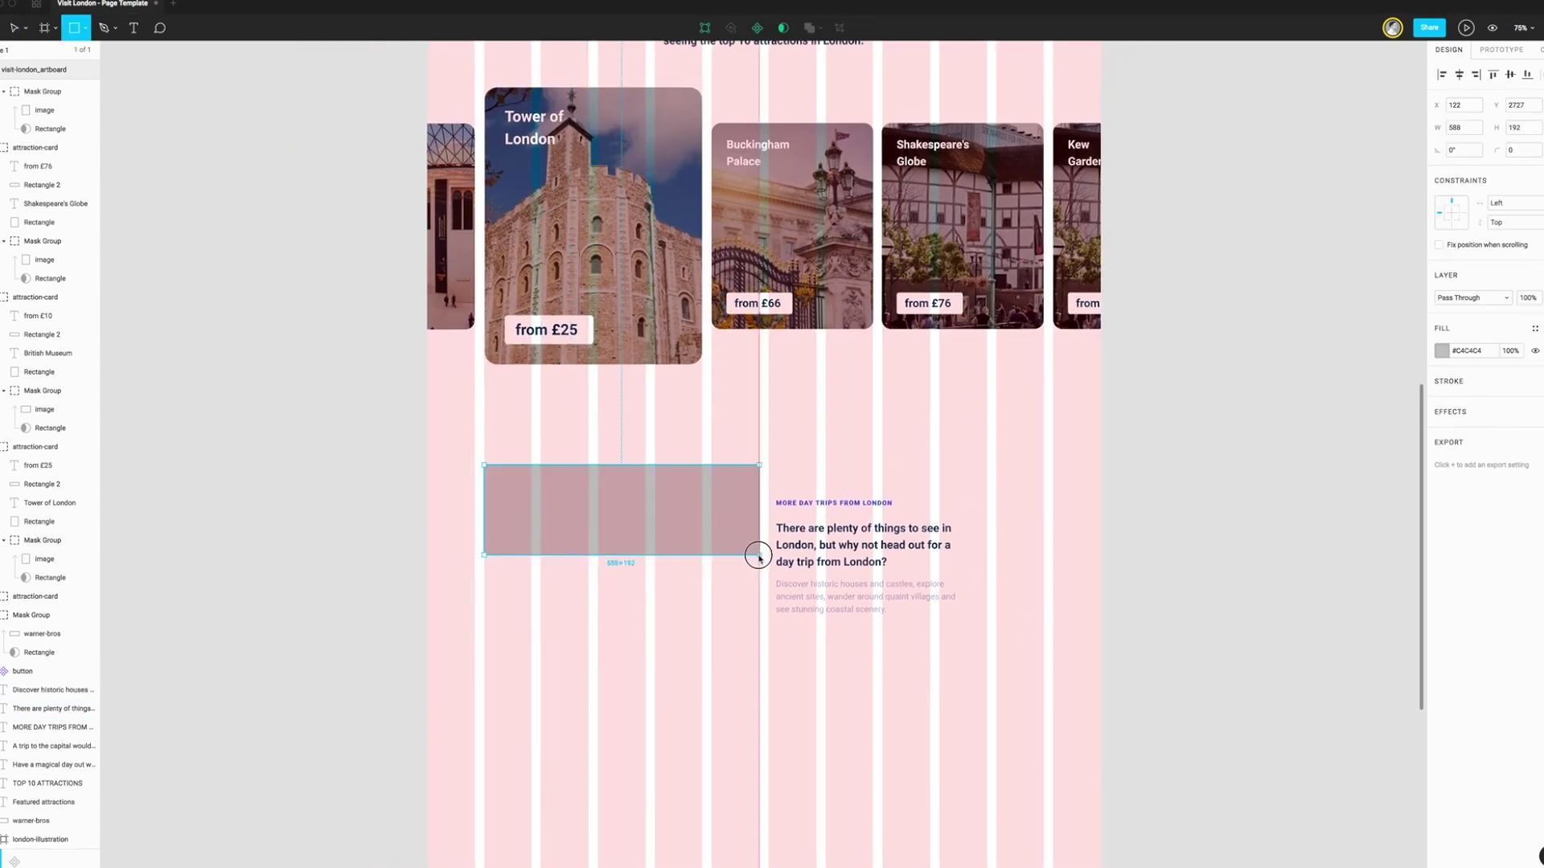
drag(758, 555, 759, 555)
text(485)
key(Return)
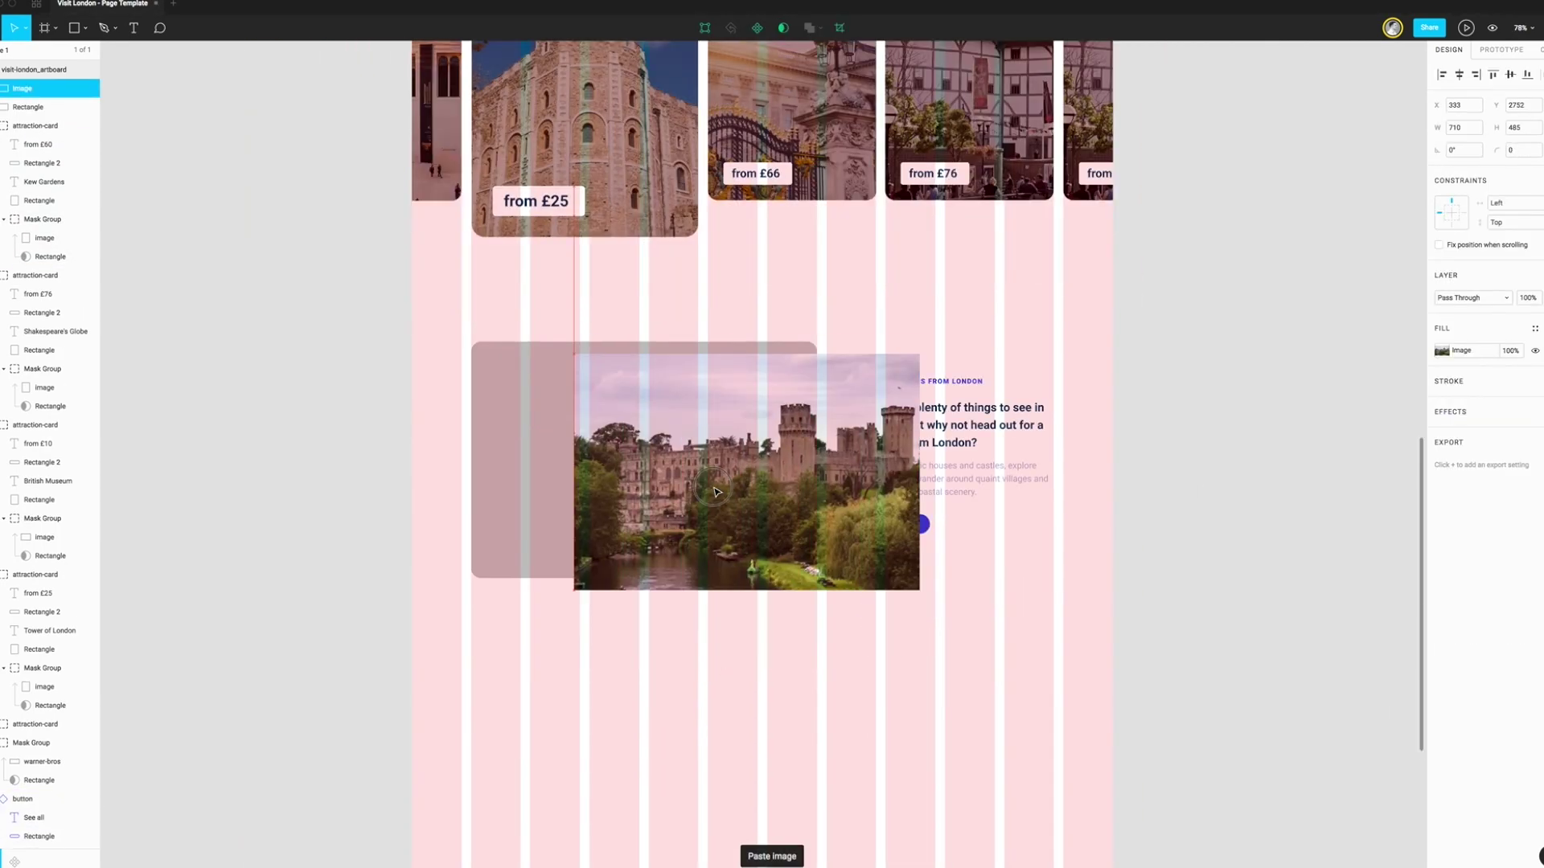
click(634, 668)
Draw a price box on the castle photo
scroll(763, 450, down, 3)
ctrl+scroll(740, 815, up, 5)
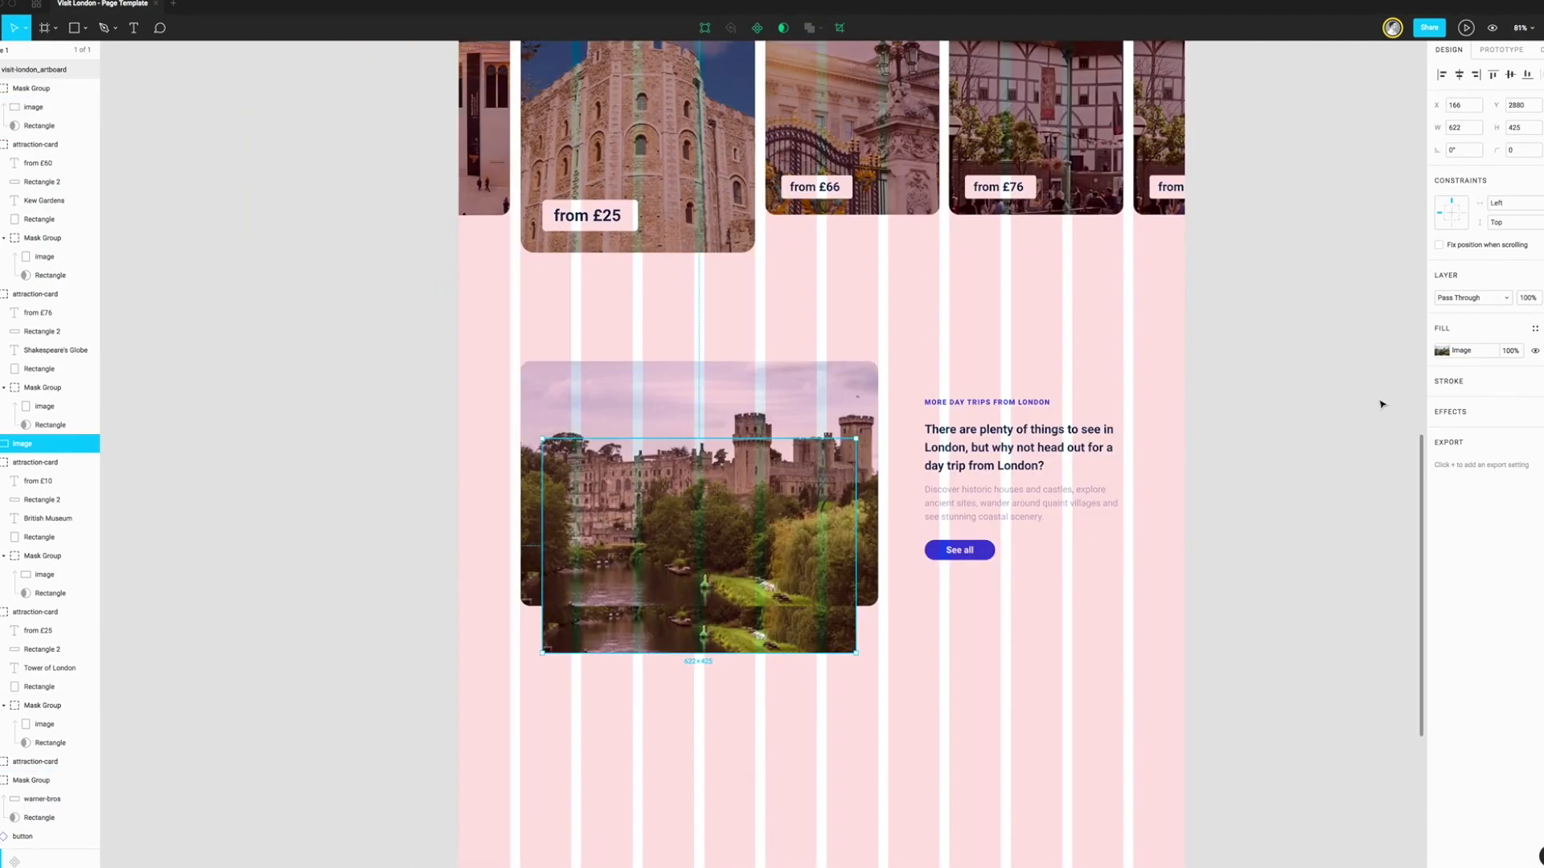
key(r)
drag(541, 551, 655, 581)
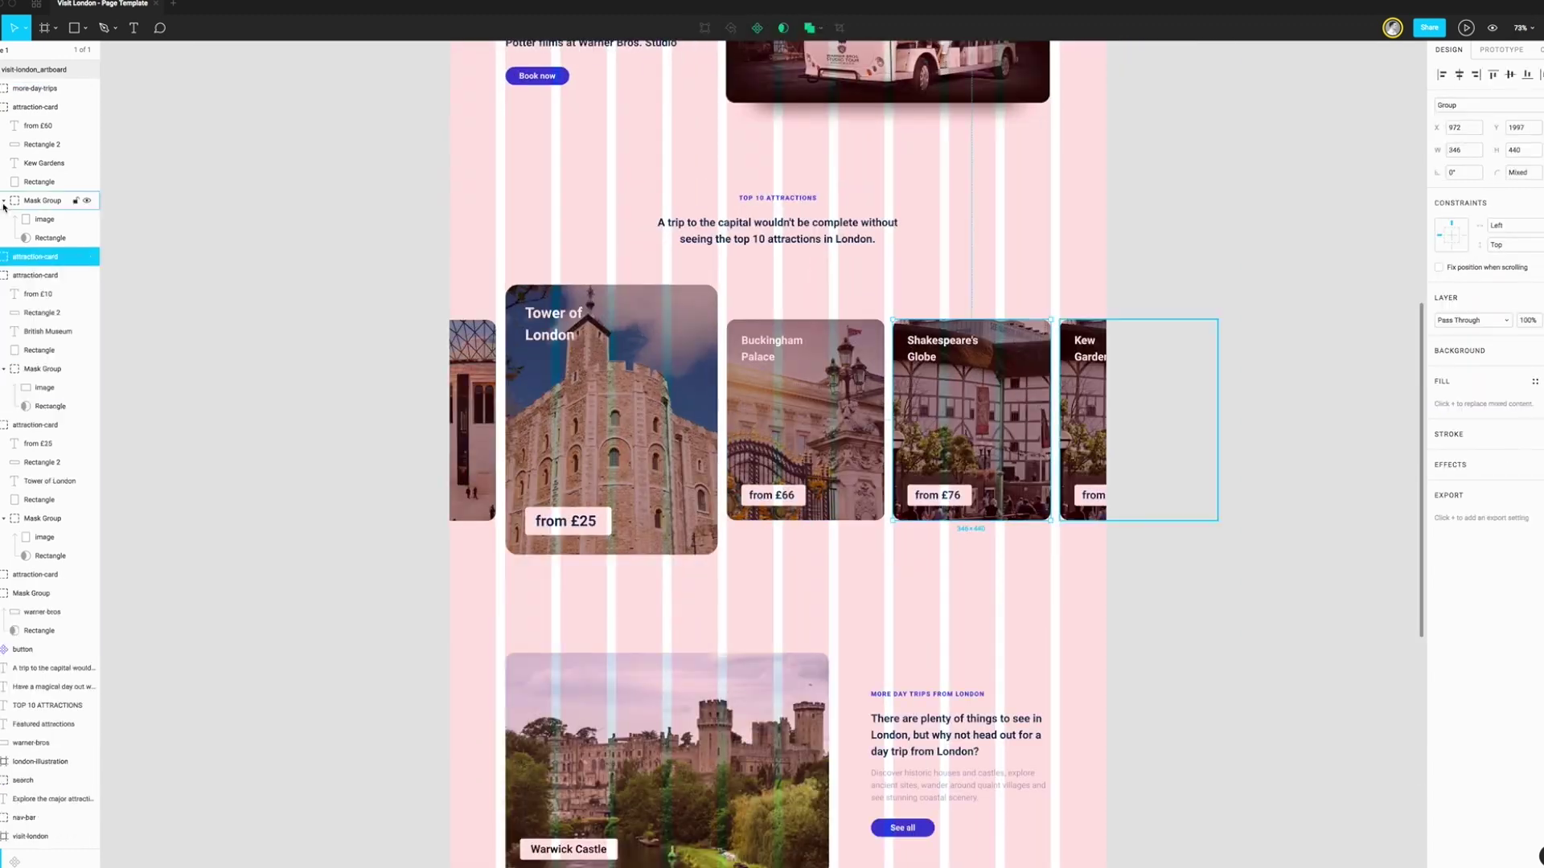
Rename a layer in the Layers panel and bring the area below Warwick Castle into view
double_click(44, 182)
text(b)
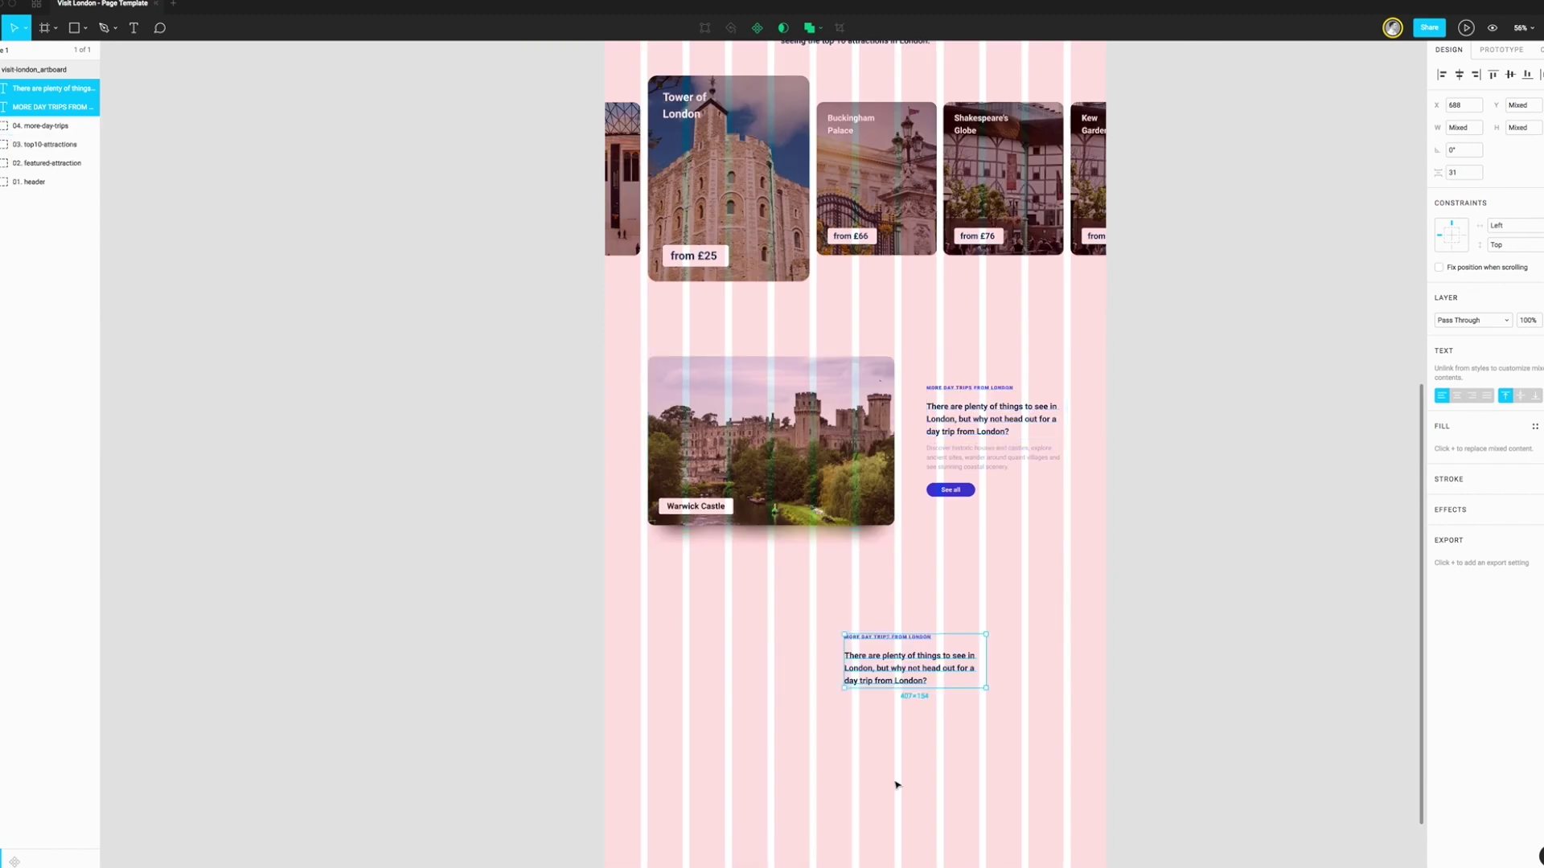
ctrl+scroll(889, 668, up, 2)
Retype the copied label as 'Subscribe to our newsletter'
ctrl+scroll(879, 515, up, 2)
ctrl+scroll(840, 492, up, 2)
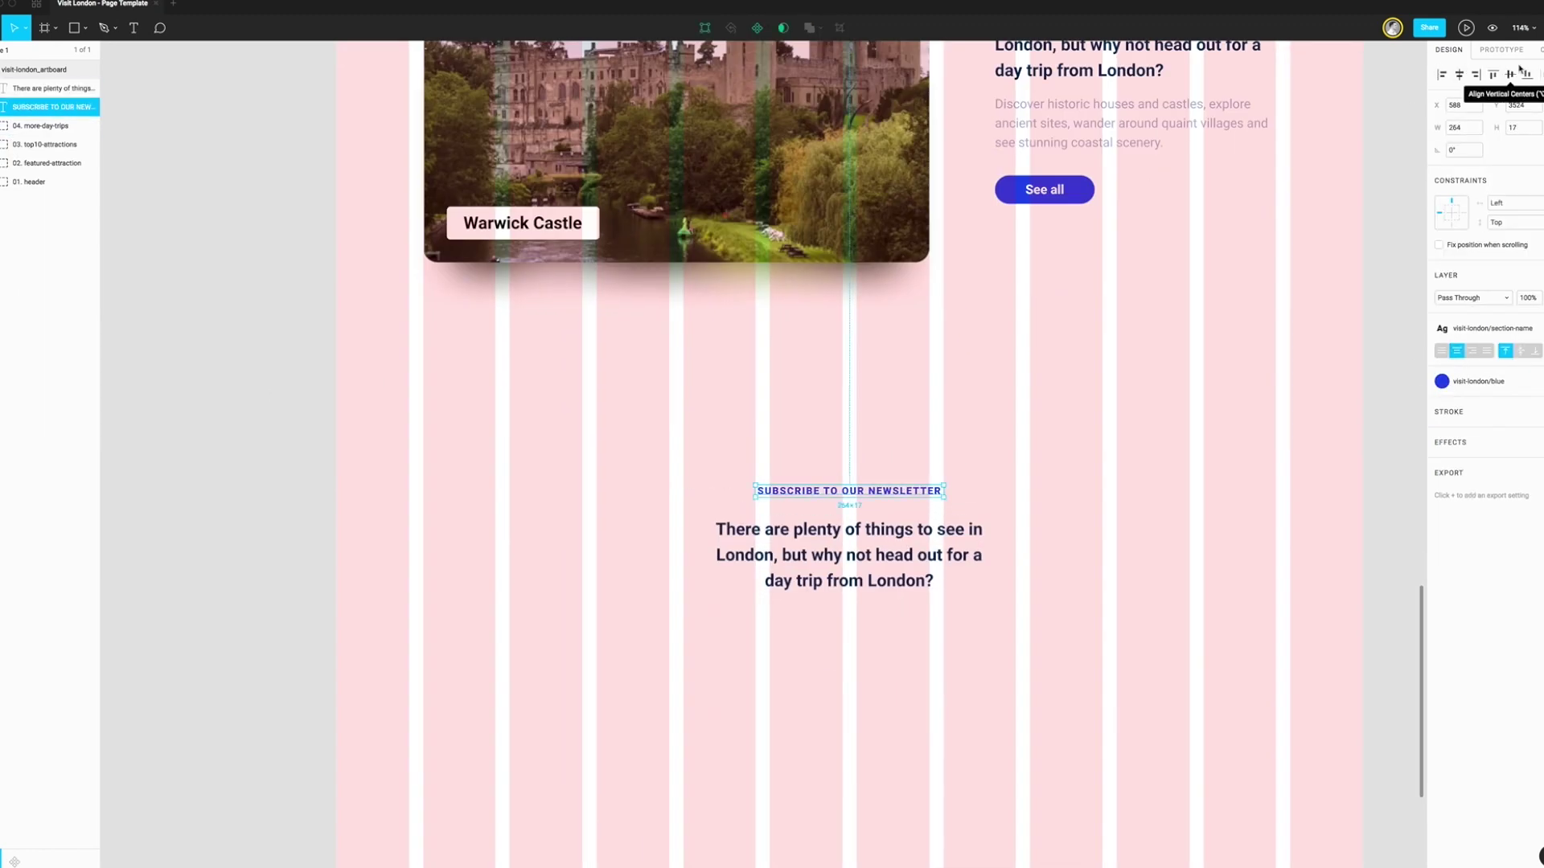
click(929, 547)
key(Return)
text(Subsc)
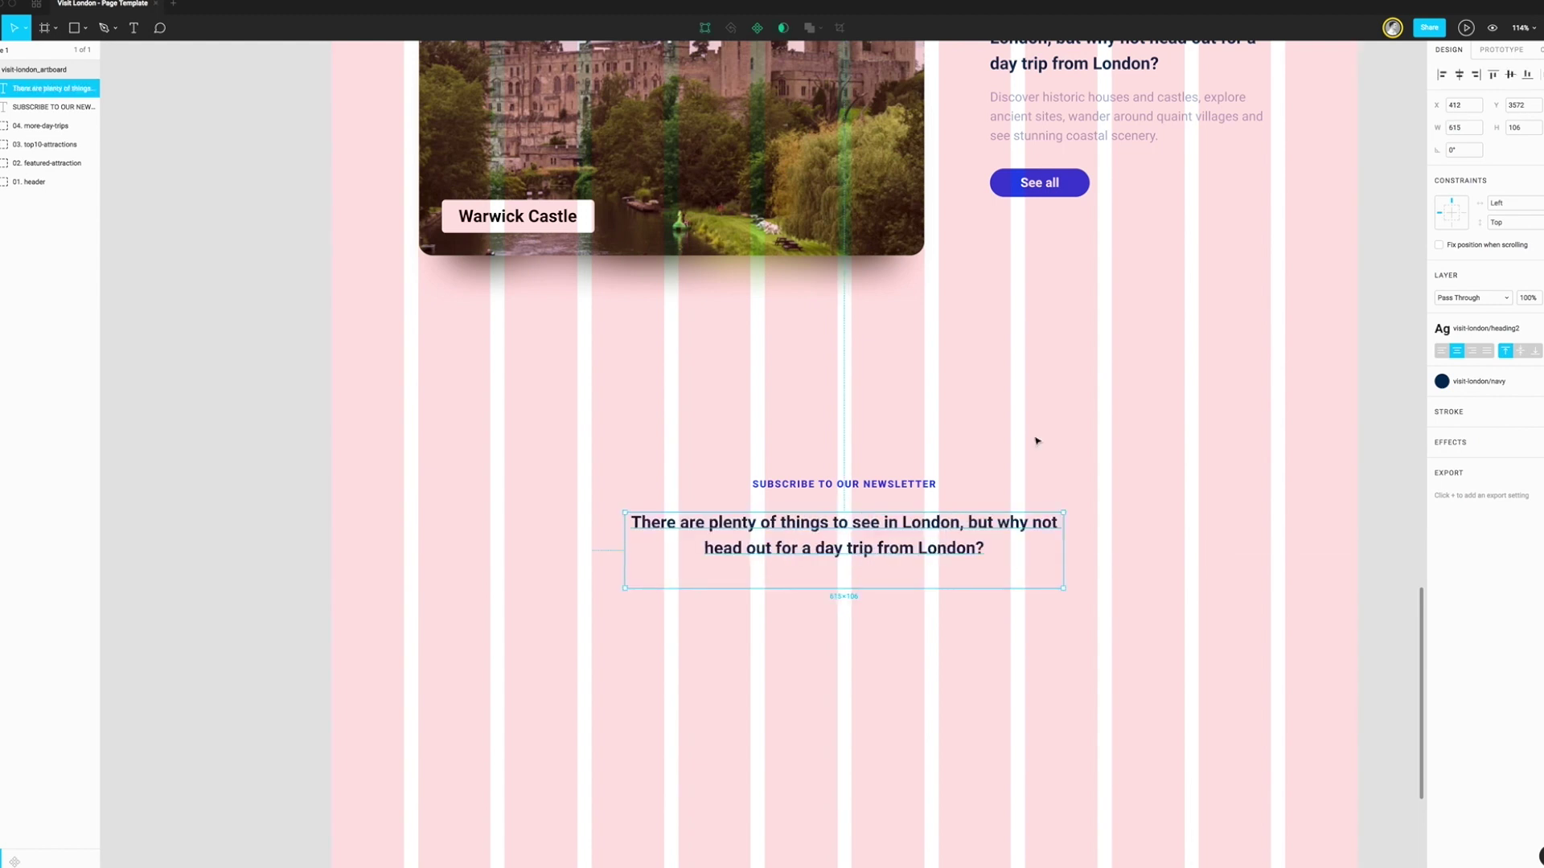
Rewrite the paragraph as the mailing-list message ending 'either. ❤' and widen it to two lines
click(864, 553)
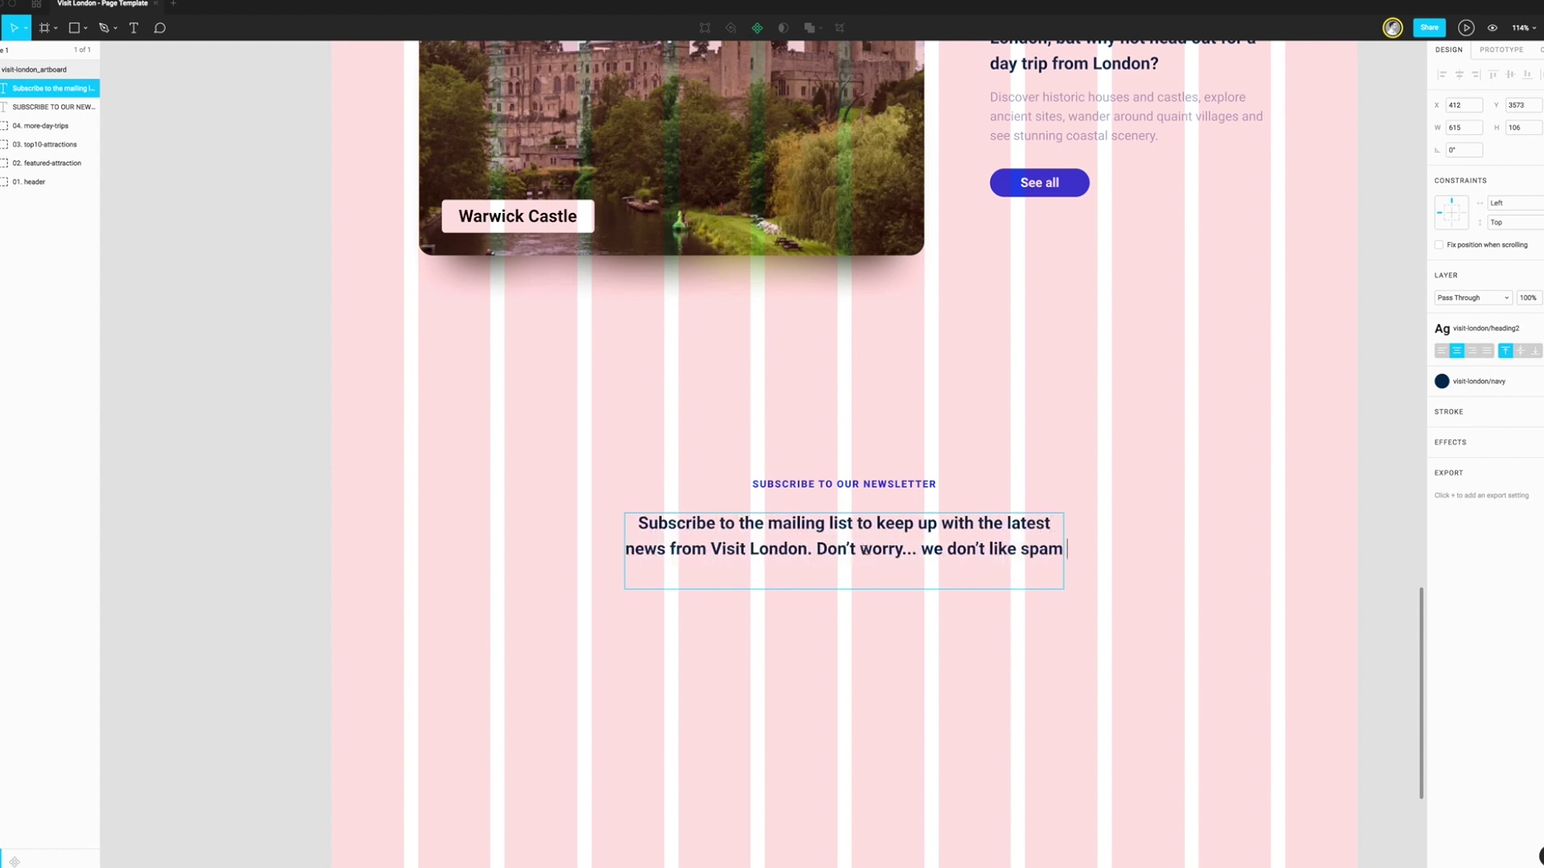
text(either. ❤)
key(Escape)
drag(625, 551, 581, 551)
Paste a copy of the header search bar under the newsletter text and delete its search icon
scroll(514, 532, up, 3)
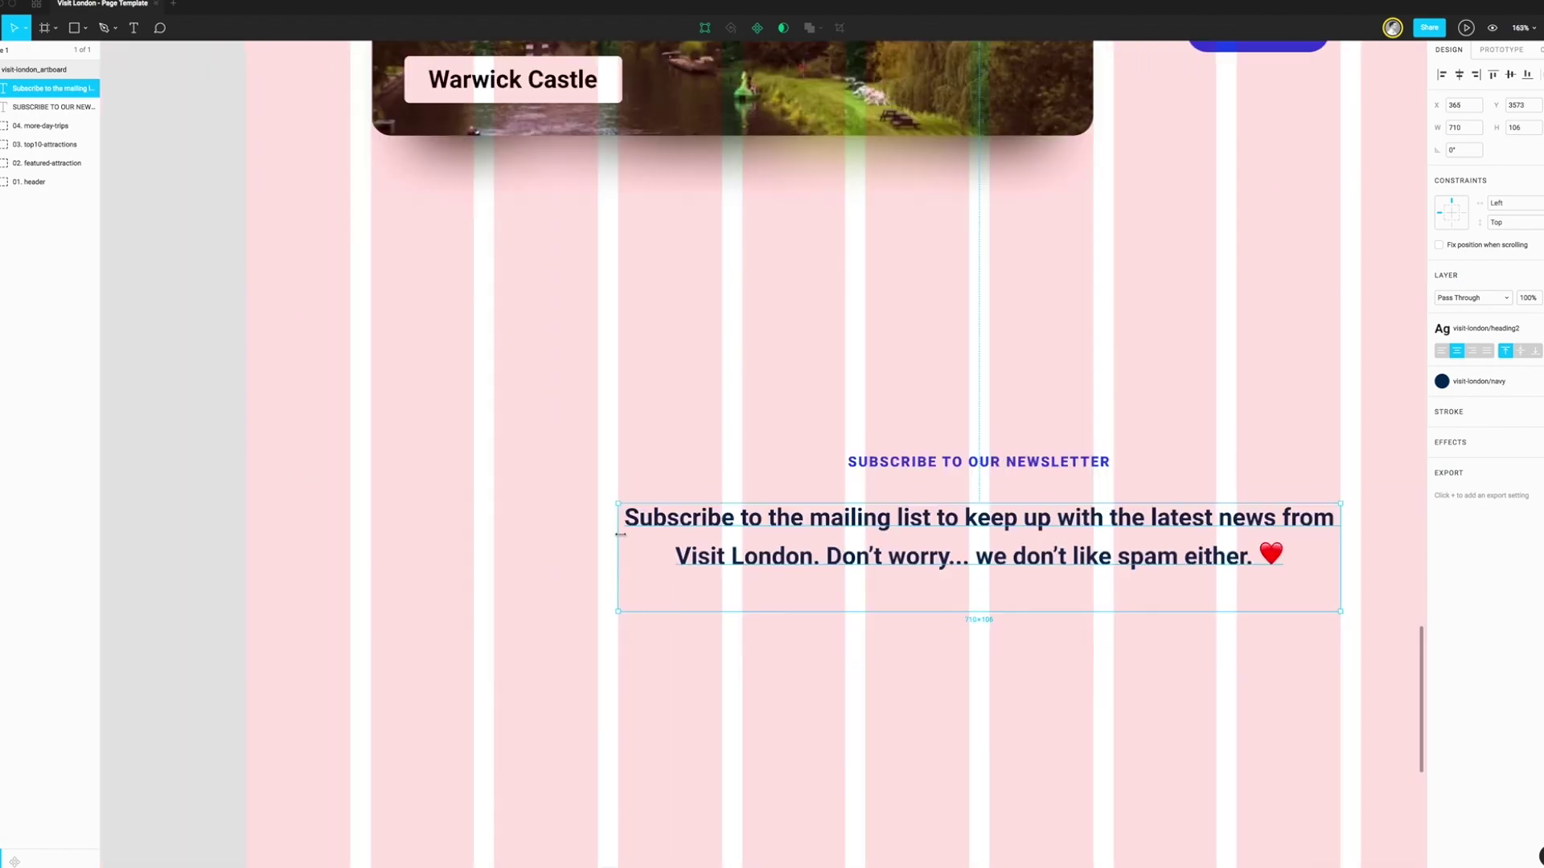
key(shift+1)
click(783, 244)
key(ctrl+c)
scroll(1067, 487, down, 15)
key(ctrl+v)
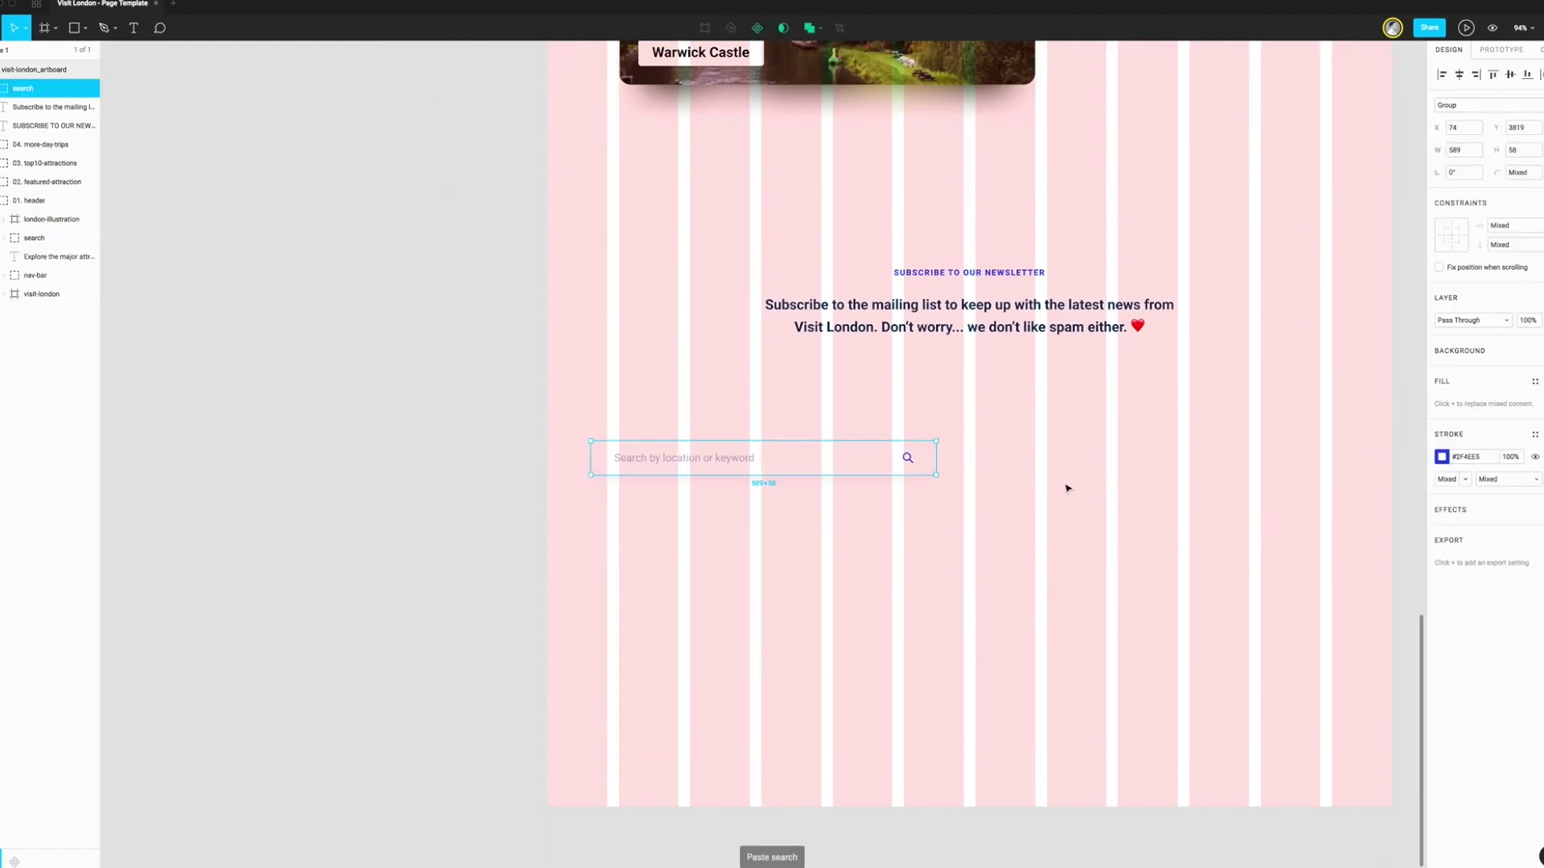
double_click(892, 391)
scroll(904, 397, up, 2)
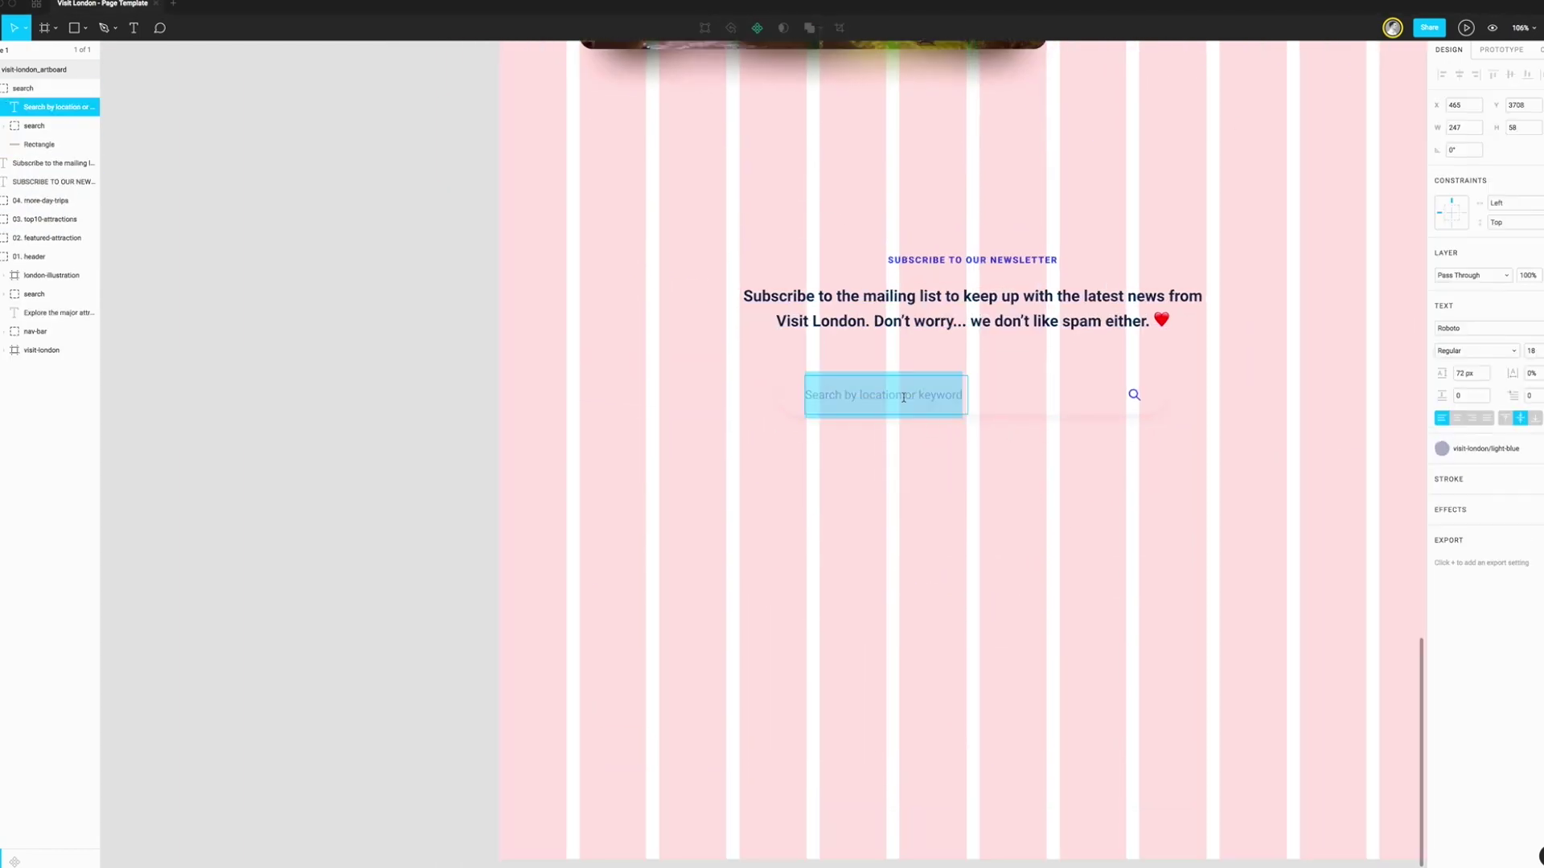
text(Email adress)
click(1134, 394)
key(Delete)
Name the pasted group 'subscribe'
scroll(1130, 403, up, 3)
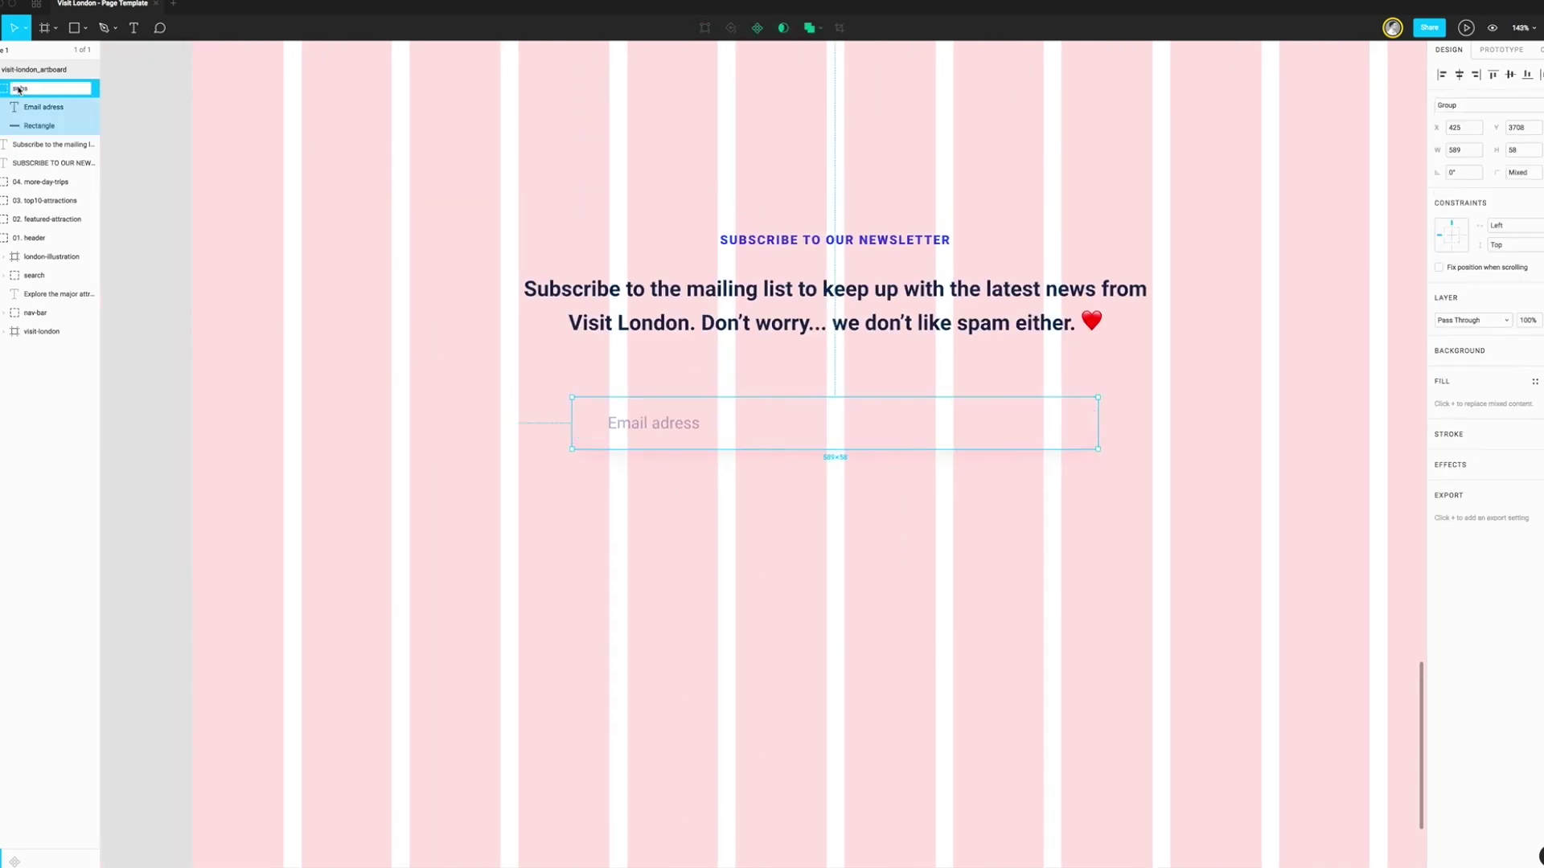
text(cribe)
key(Return)
click(898, 432)
Fill a rectangle blue #2F4EE5 and narrow it into a button at the bar's right end
click(1464, 329)
text(2F4EE5)
key(Return)
drag(573, 436, 918, 437)
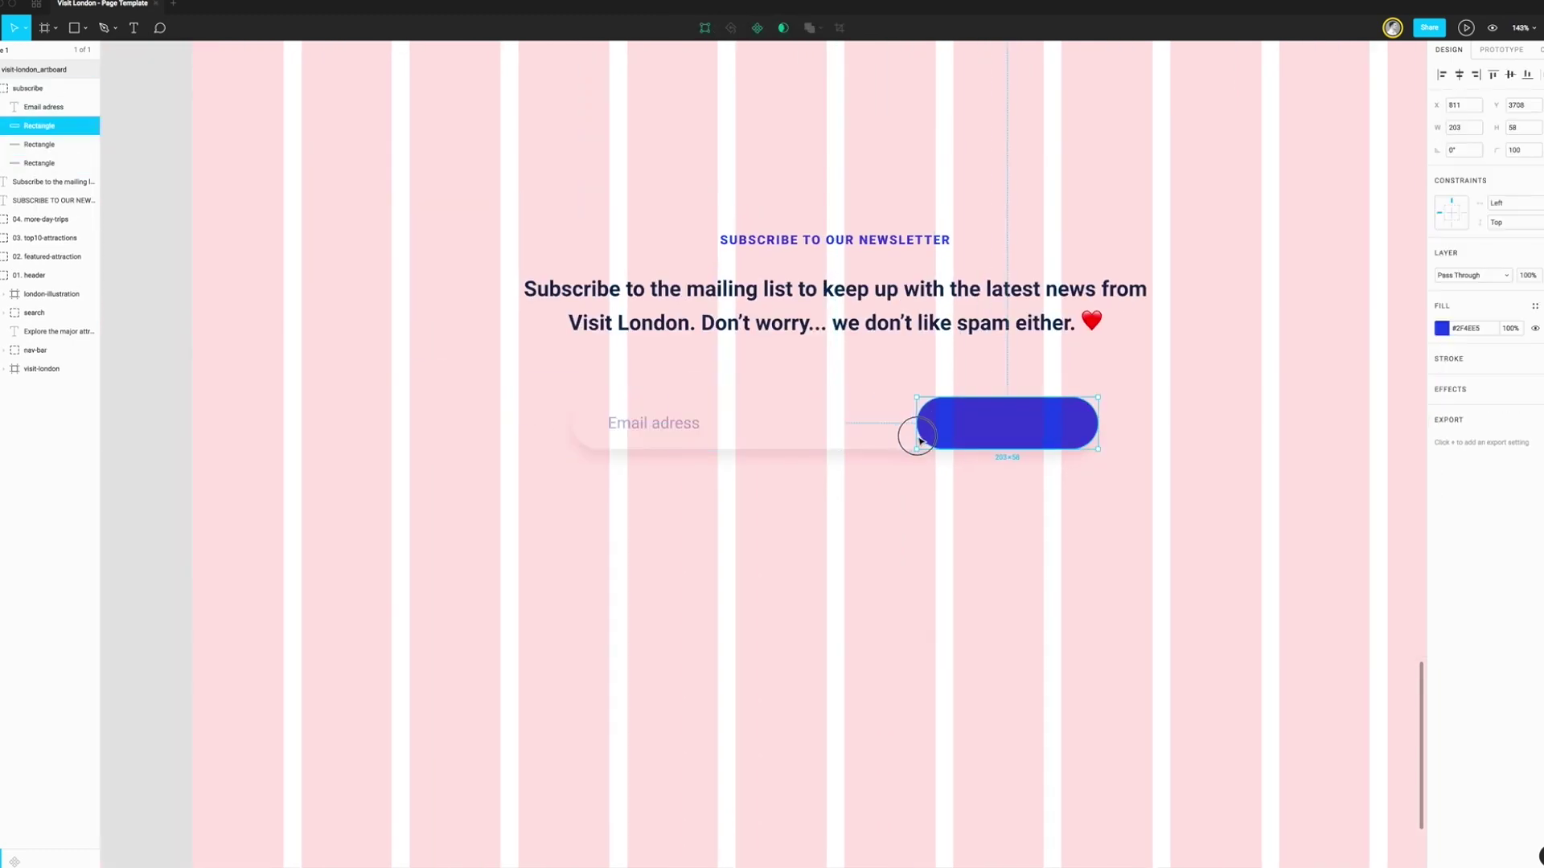
Give the button a white 'Subscribe' label
click(1508, 454)
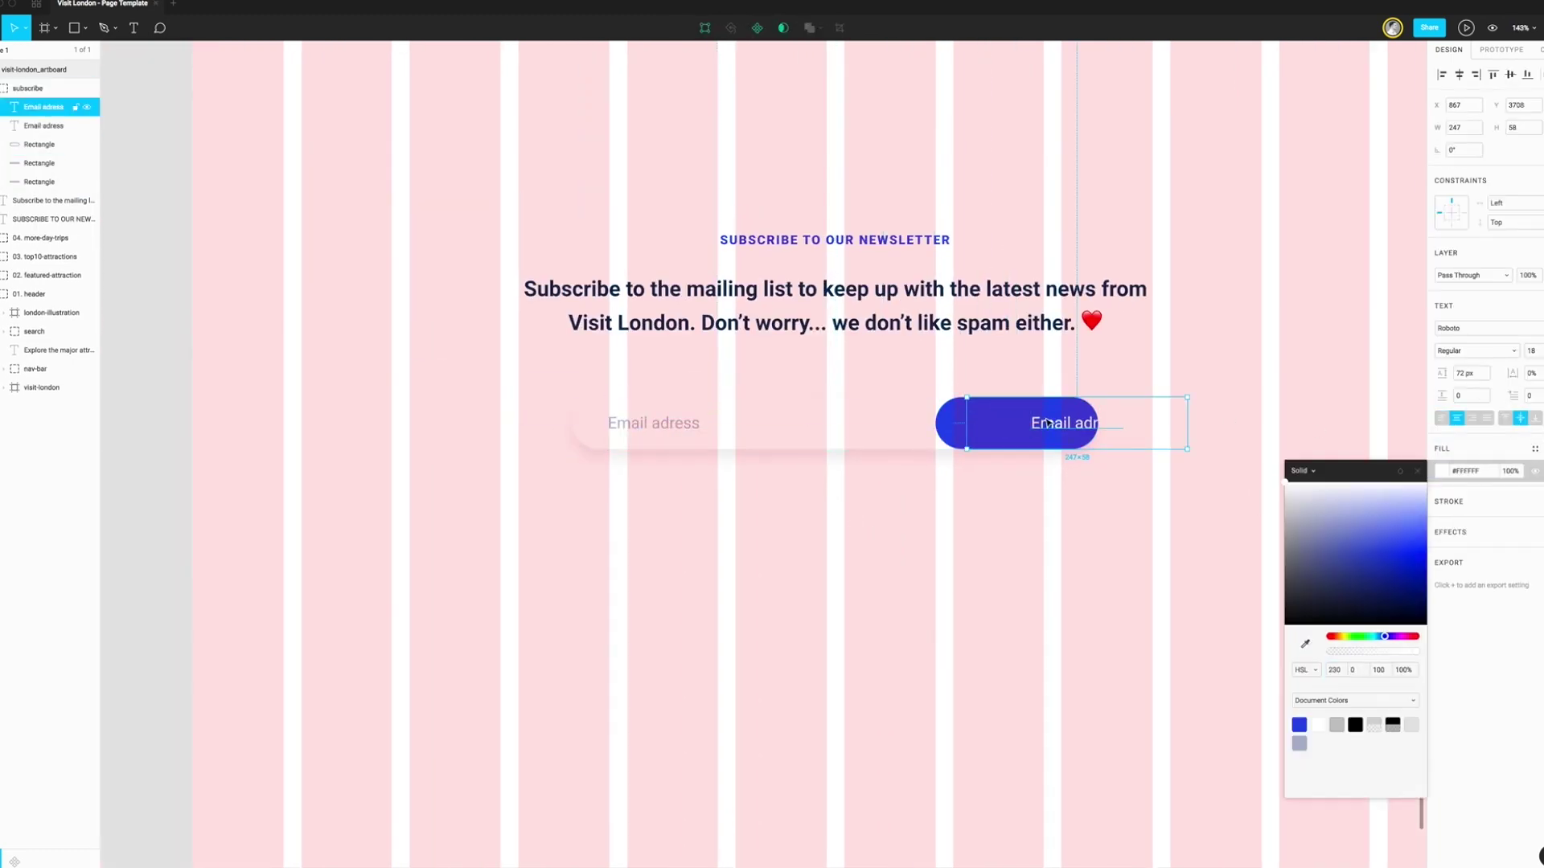
text(be)
click(1088, 552)
scroll(903, 451, down, 5)
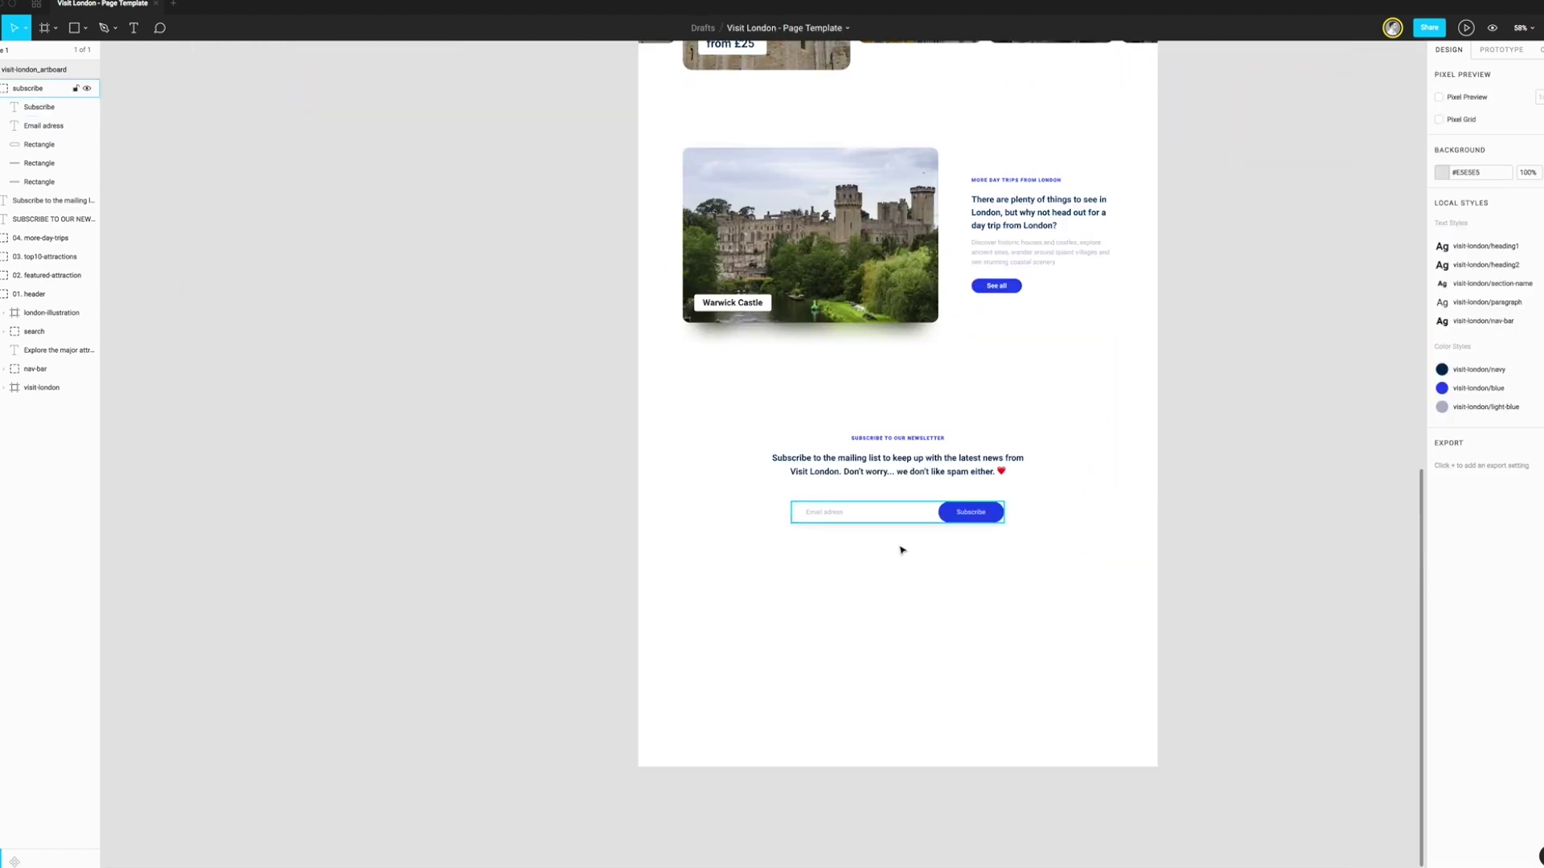
Round the Subscribe button's corners and select the finished subscribe group
scroll(1005, 620, up, 2)
scroll(977, 563, up, 2)
scroll(977, 563, up, 5)
double_click(895, 472)
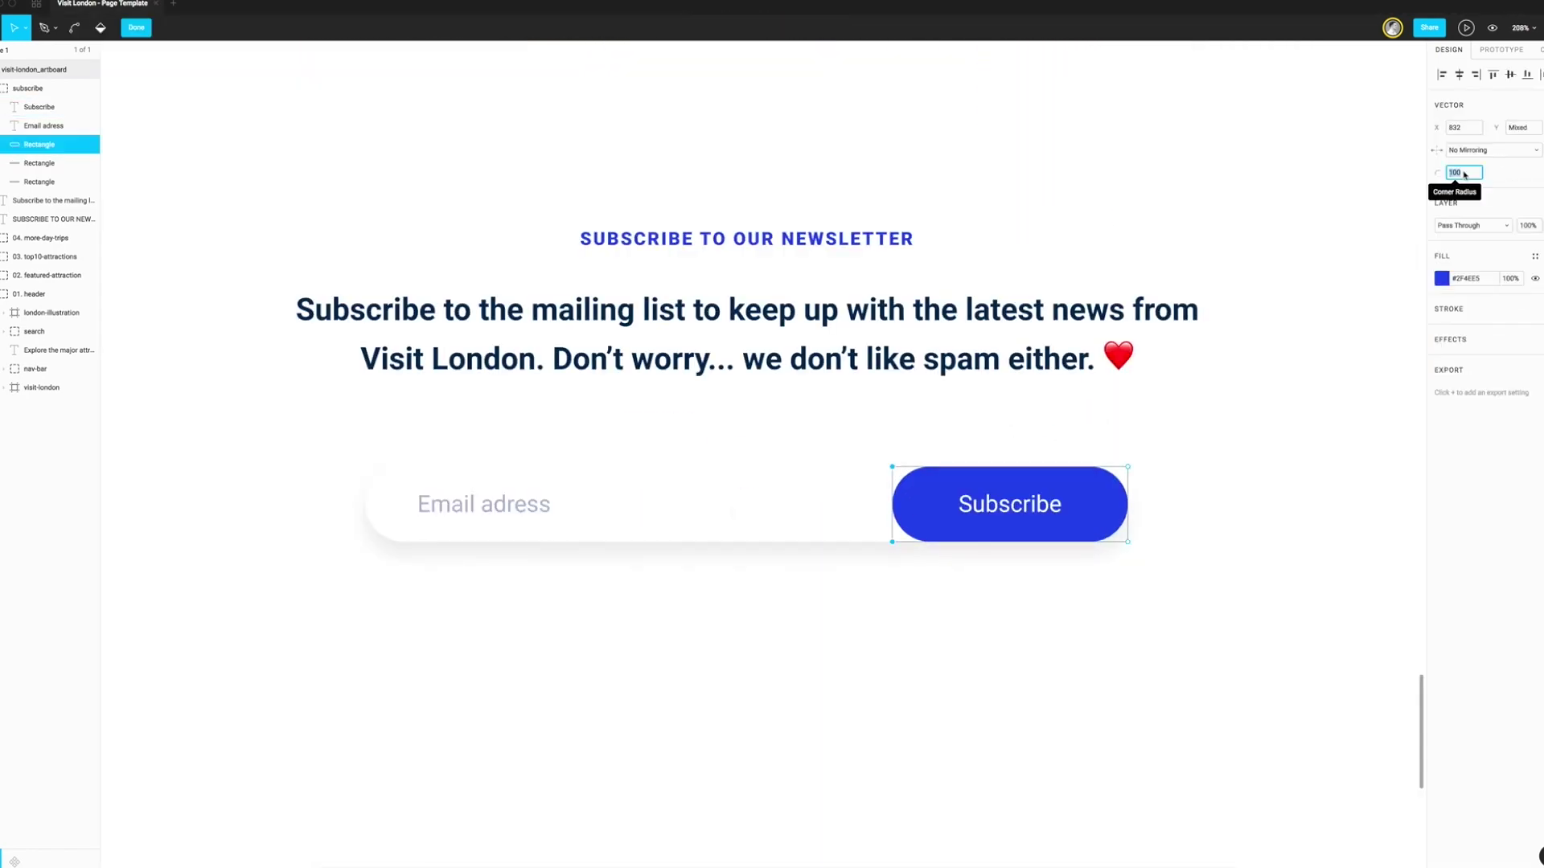
key(Escape)
key(Escape)
scroll(1058, 662, down, 3)
key(ctrl+g)
key(ctrl+g)
key(ctrl+g)
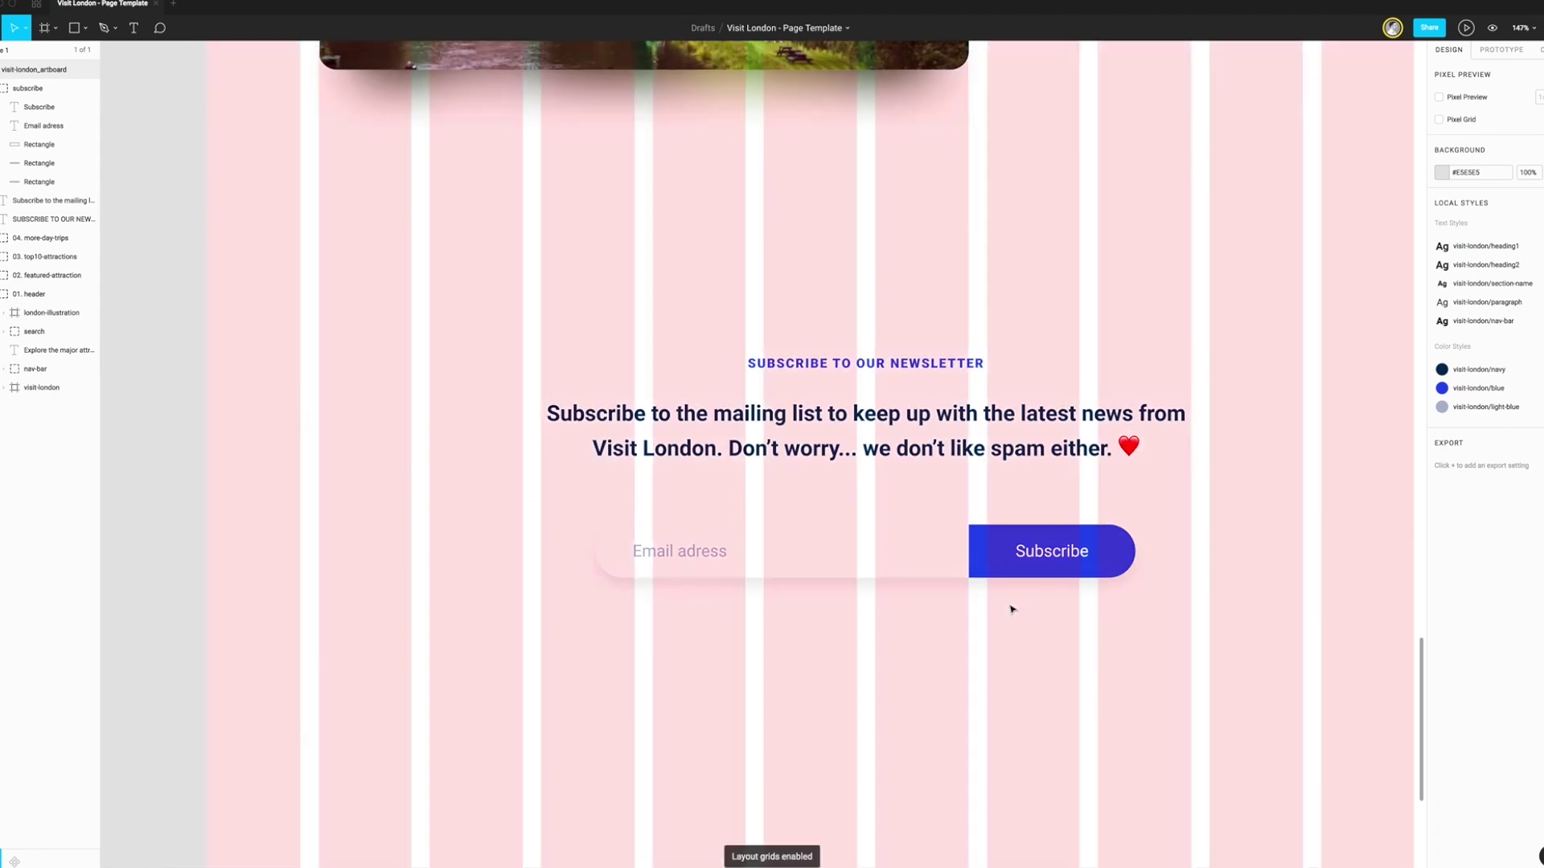
scroll(1001, 546, down, 5)
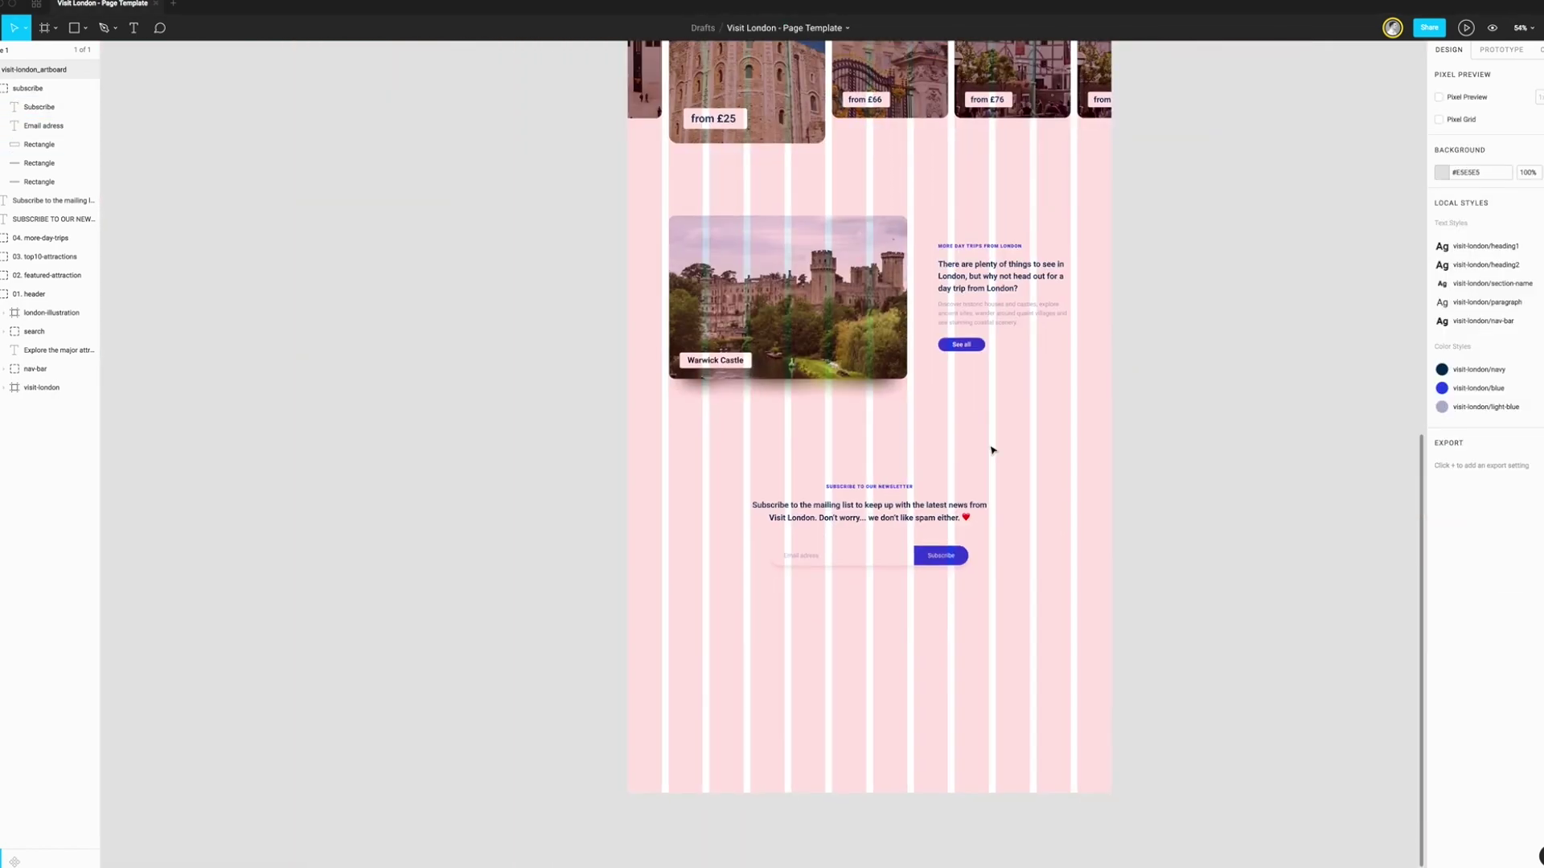
click(937, 620)
Draw a full-width rectangle below the newsletter and apply the navy colour style
key(Escape)
key(shift+1)
scroll(827, 635, up, 5)
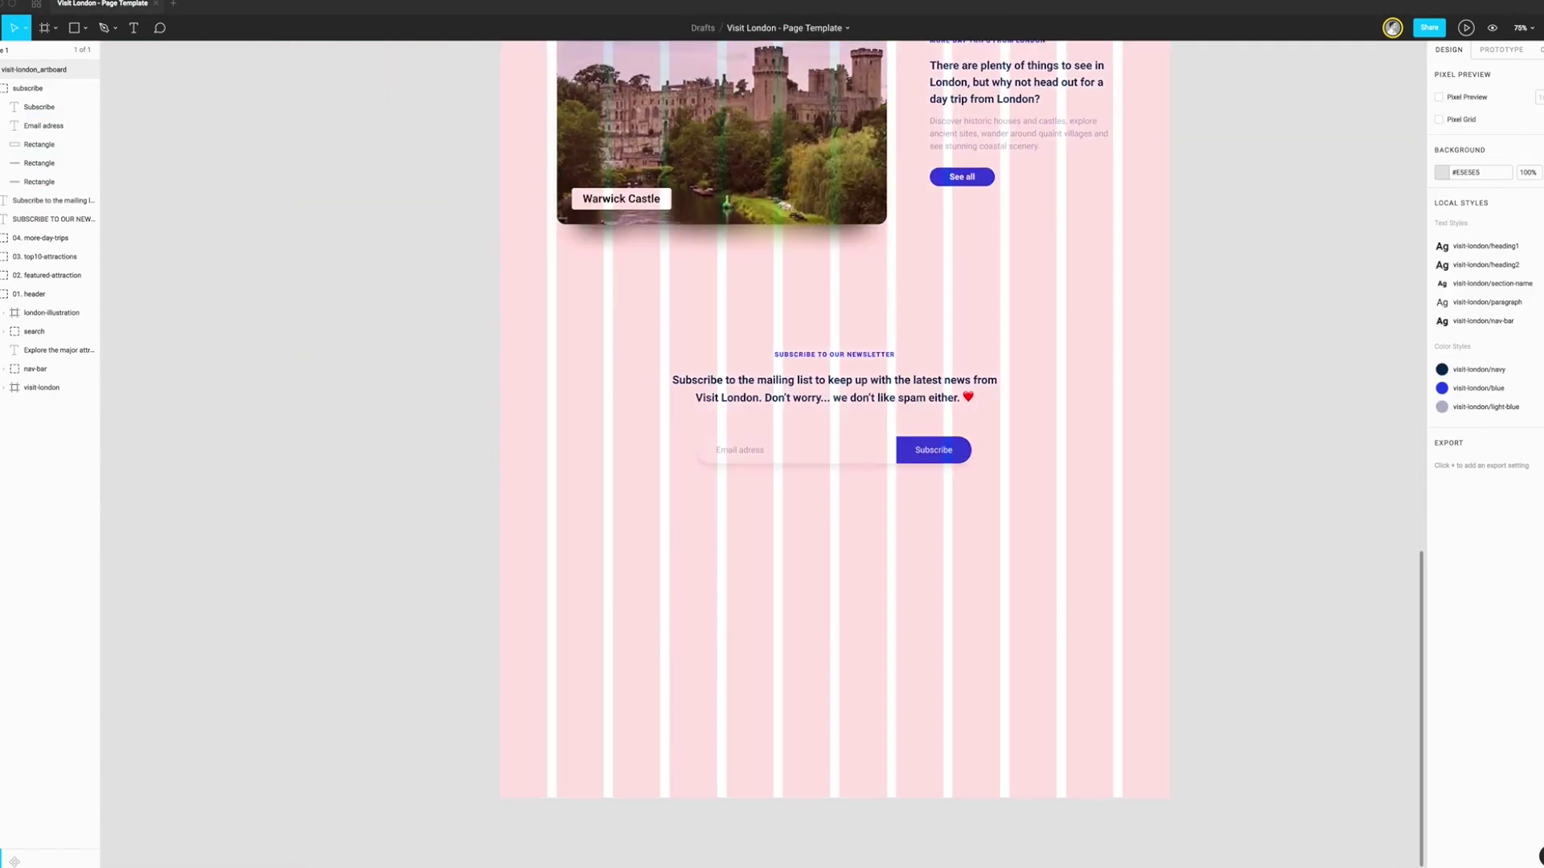
key(r)
drag(500, 608, 1169, 721)
click(1442, 351)
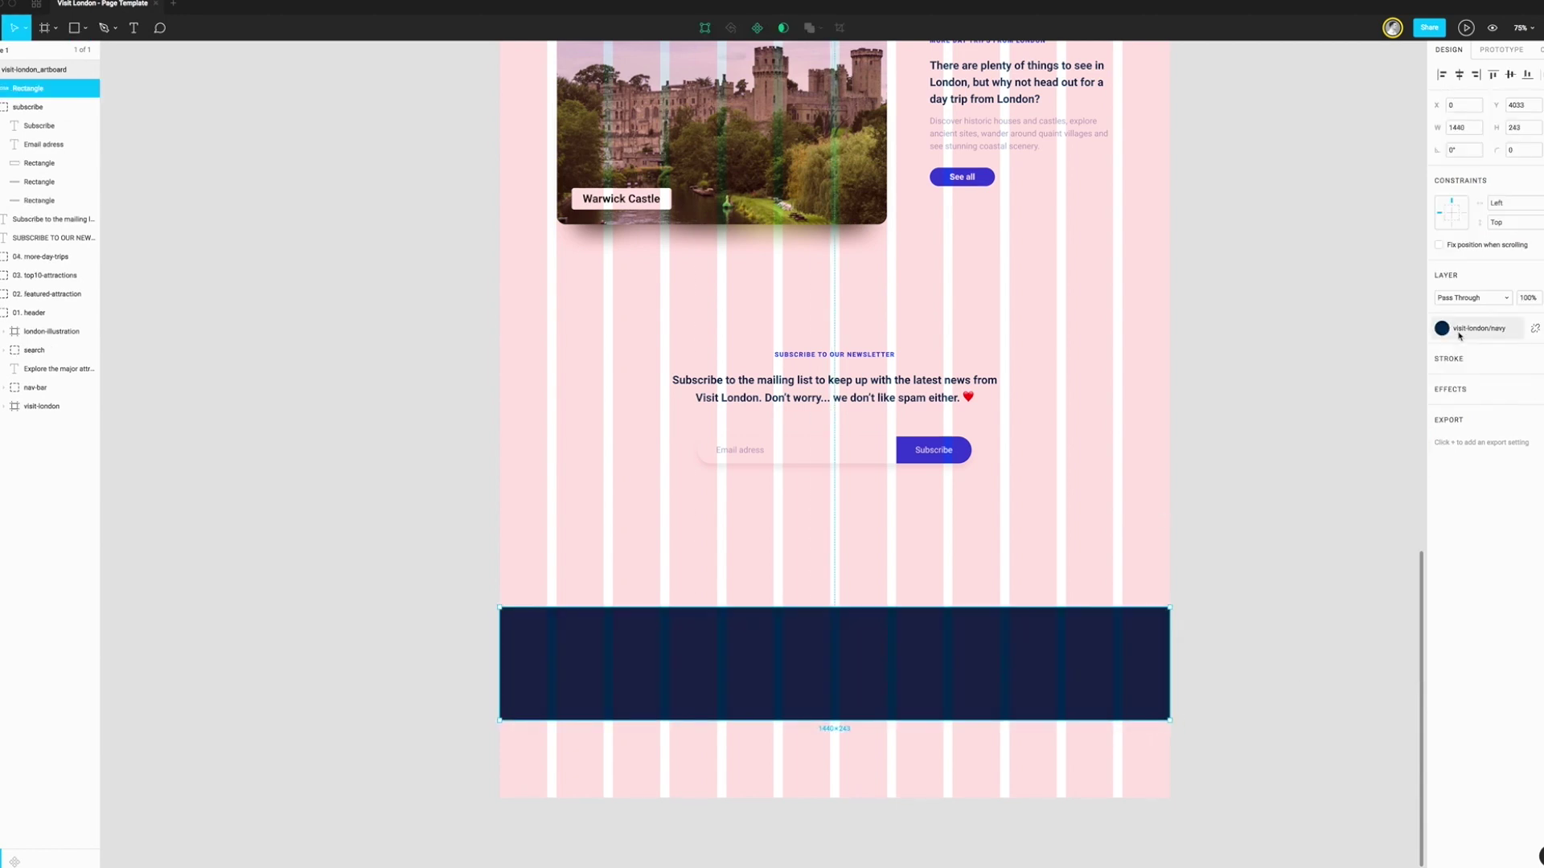
click(1307, 600)
click(1006, 716)
Add an 'About us' link column in the footer with Team and Careers entries
scroll(884, 675, up, 2)
key(t)
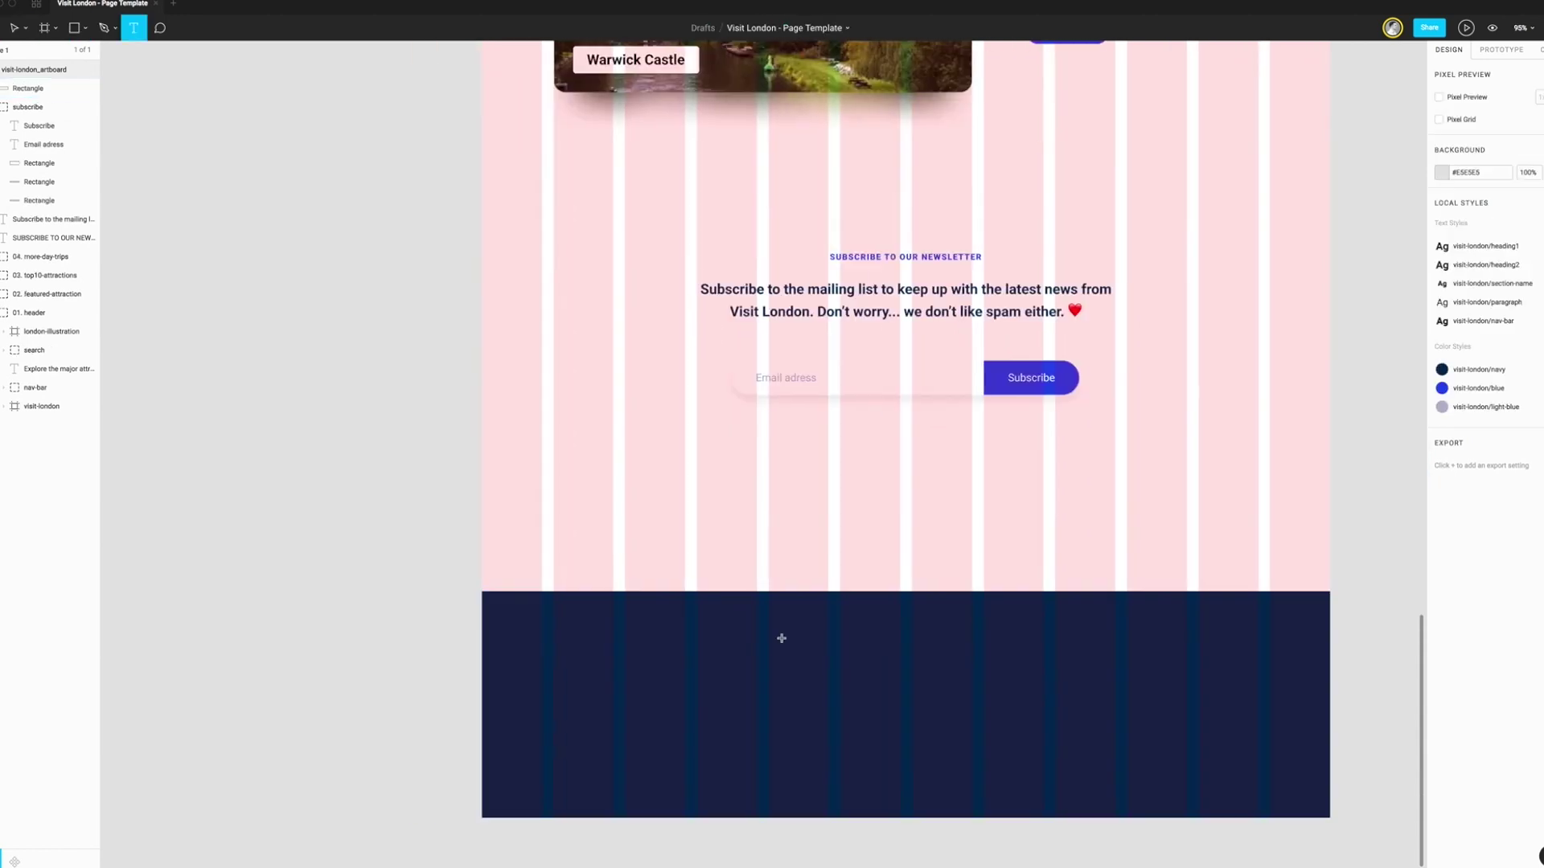
click(780, 643)
text(About us)
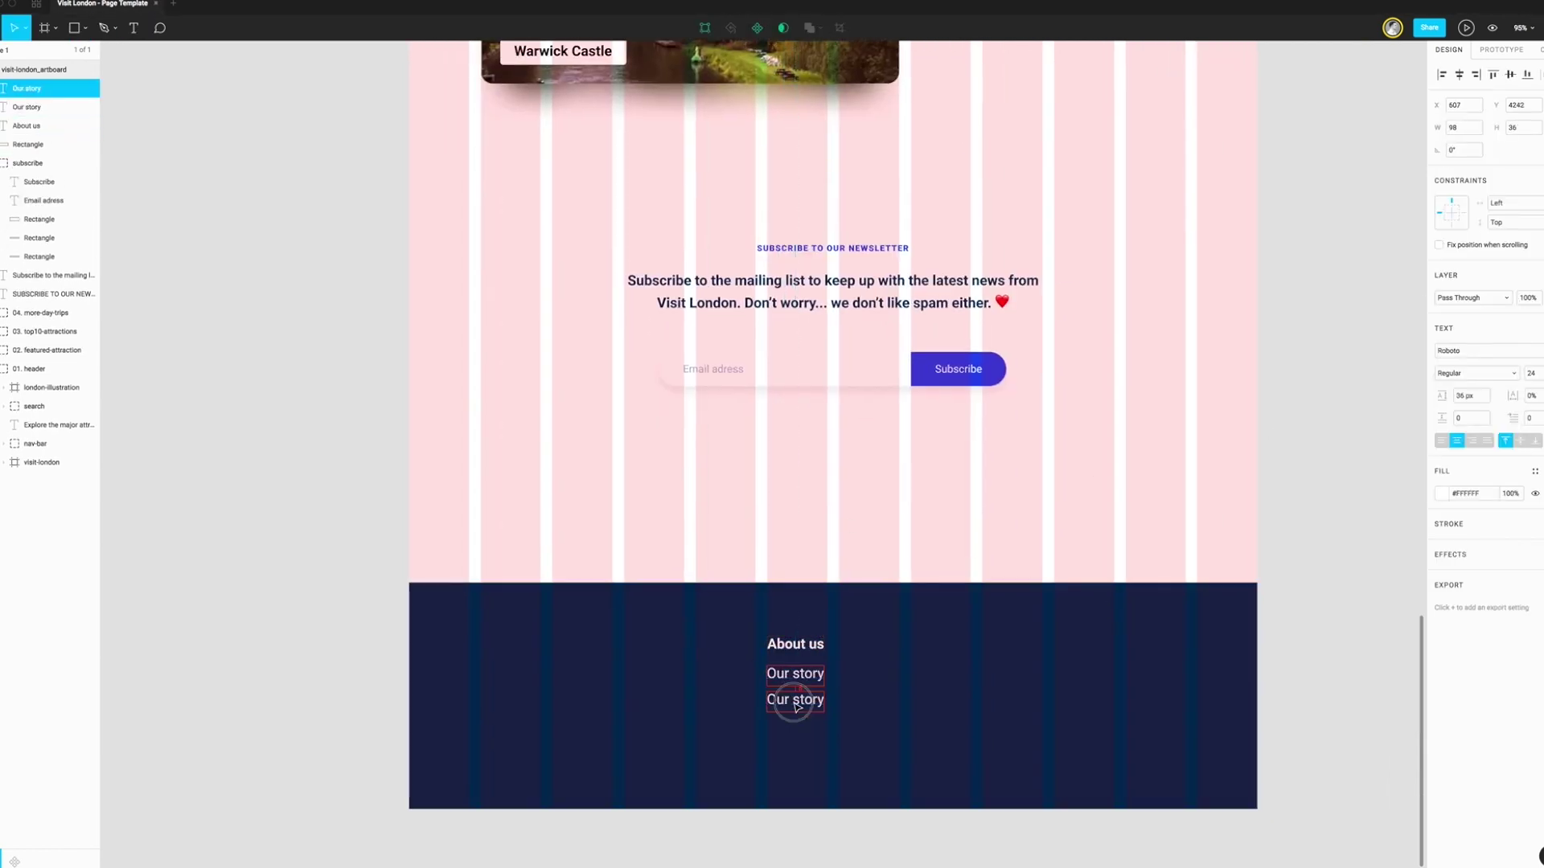
double_click(795, 699)
text(TeamCareers)
Duplicate the link column twice to the right and begin retyping the third column
scroll(794, 693, up, 2)
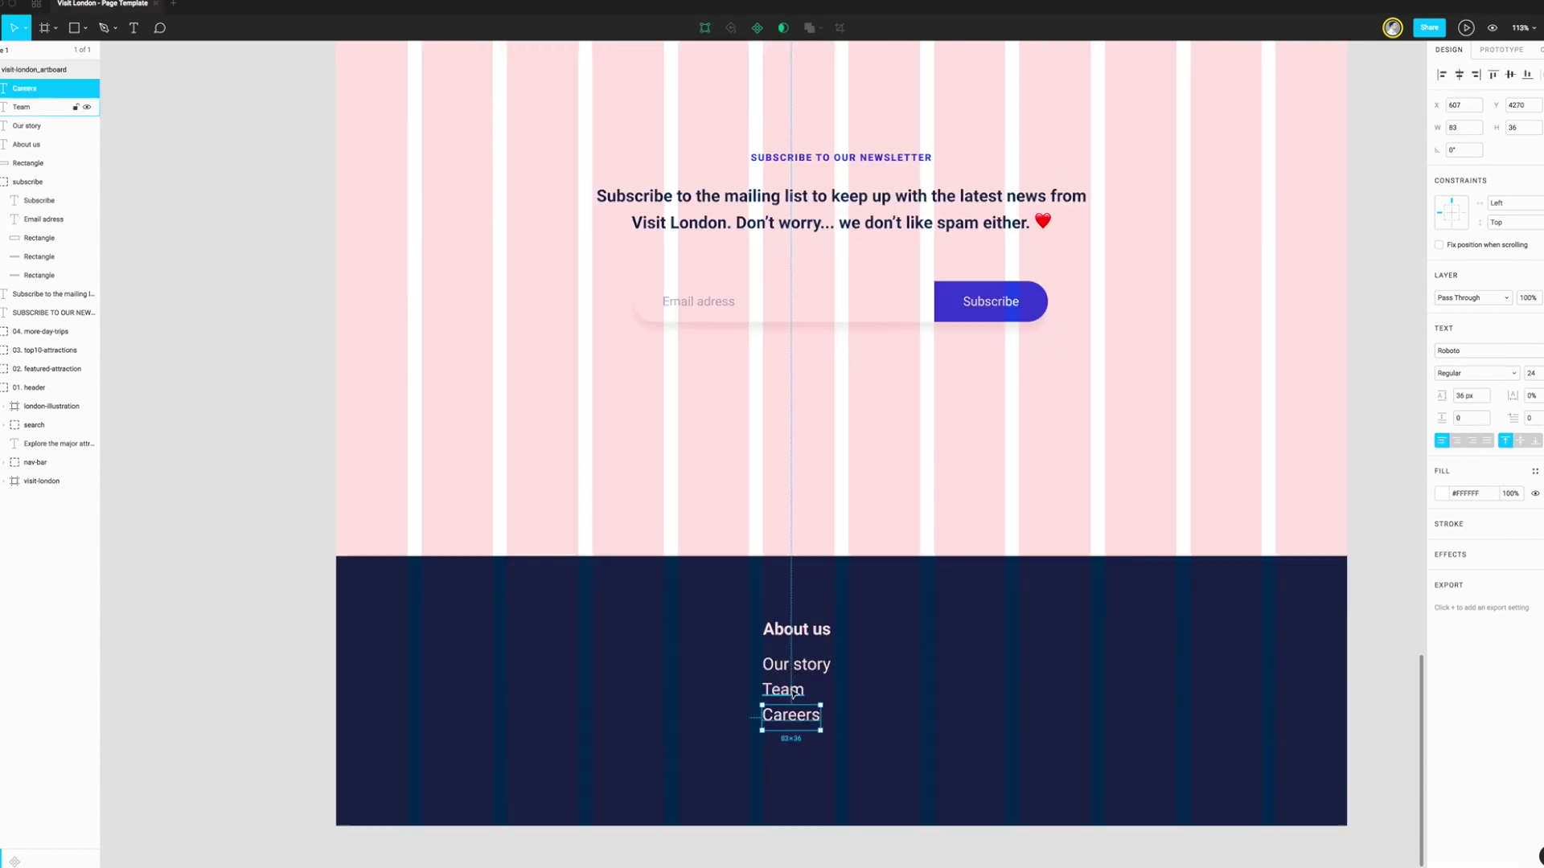
scroll(794, 693, down, 3)
drag(828, 799, 761, 475)
drag(813, 563, 883, 563)
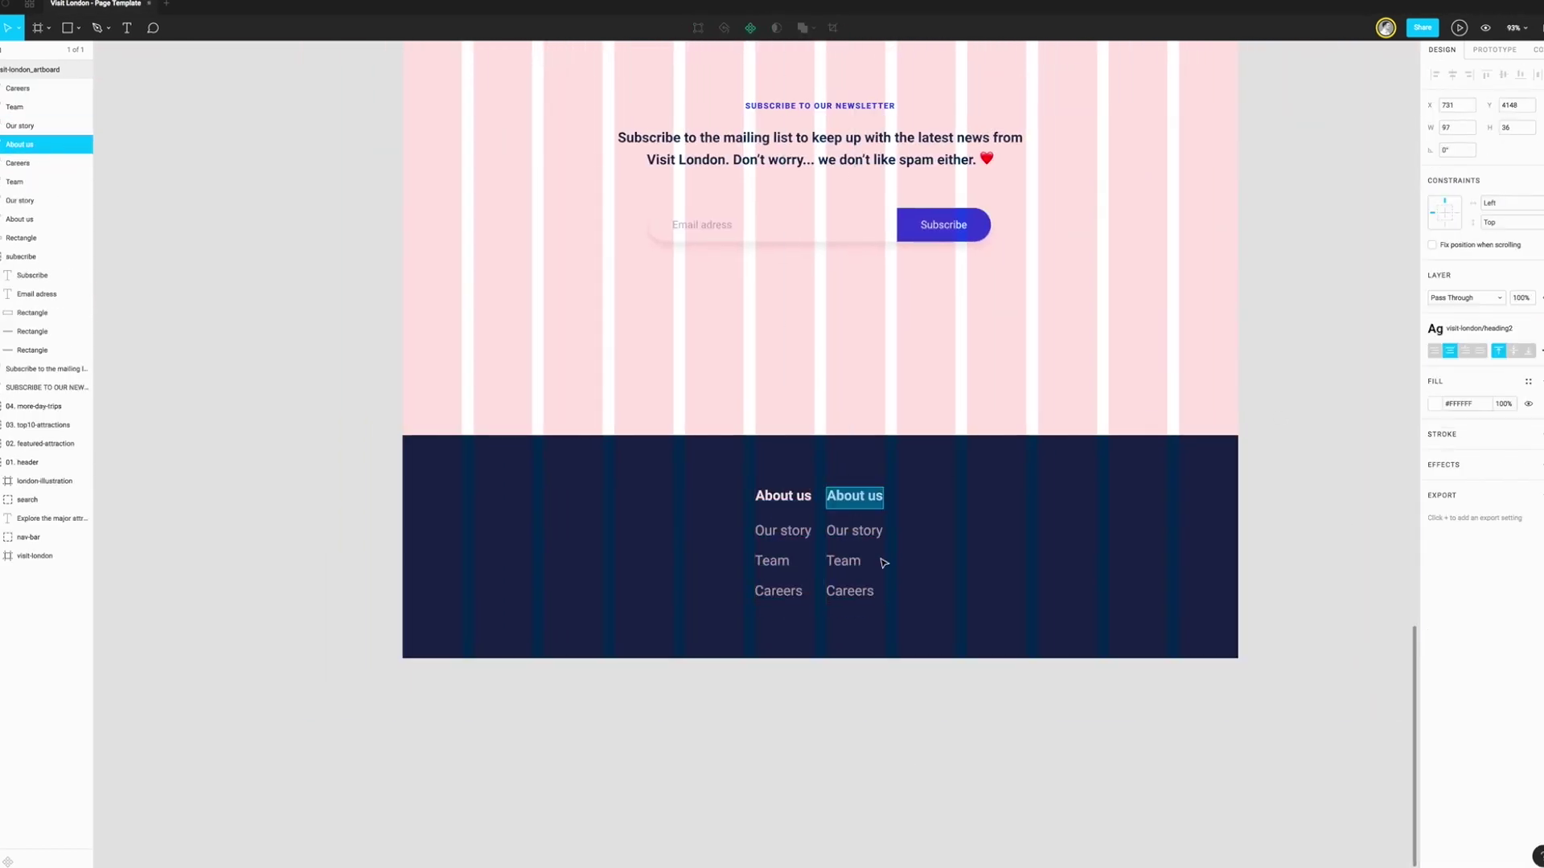
text(Co)
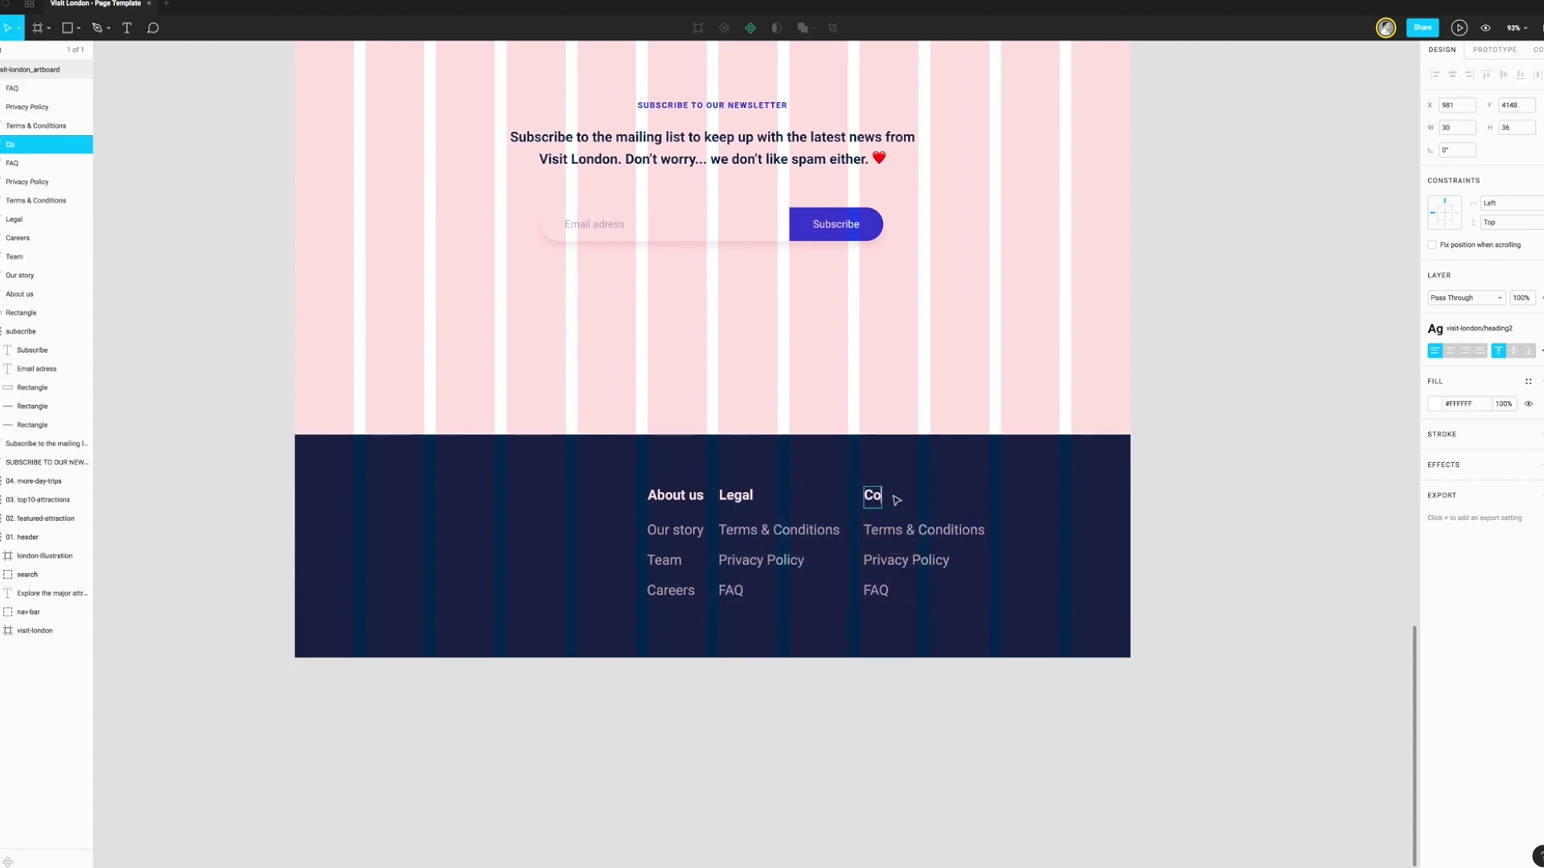